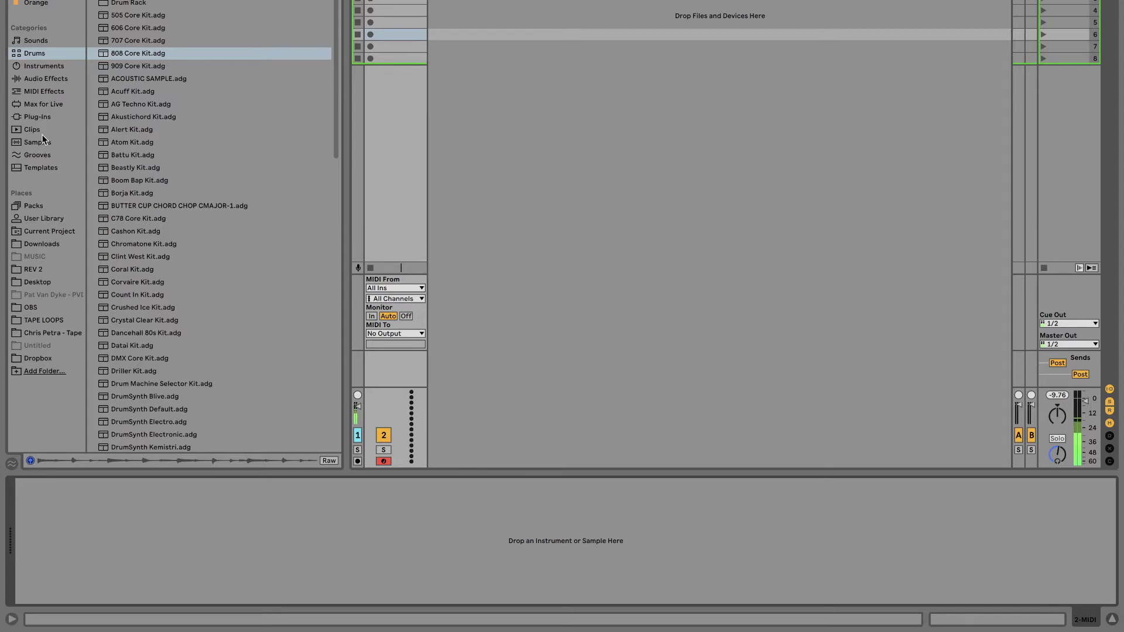
Load an empty Drum Rack from the Instruments category onto the MIDI track.
left_click(44, 66)
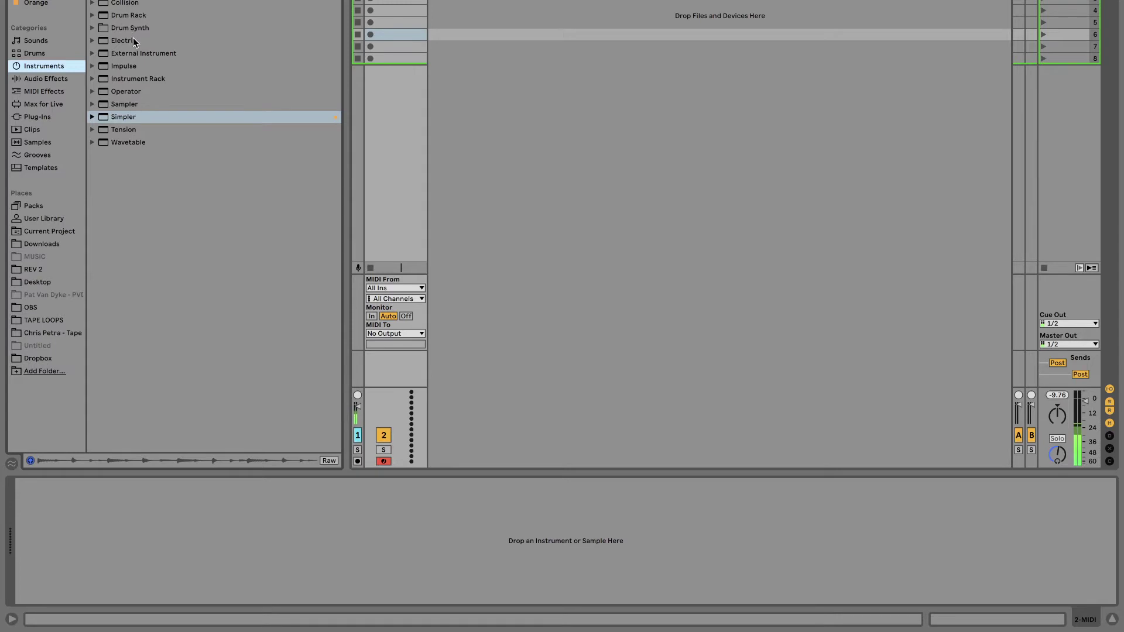
double_click(128, 18)
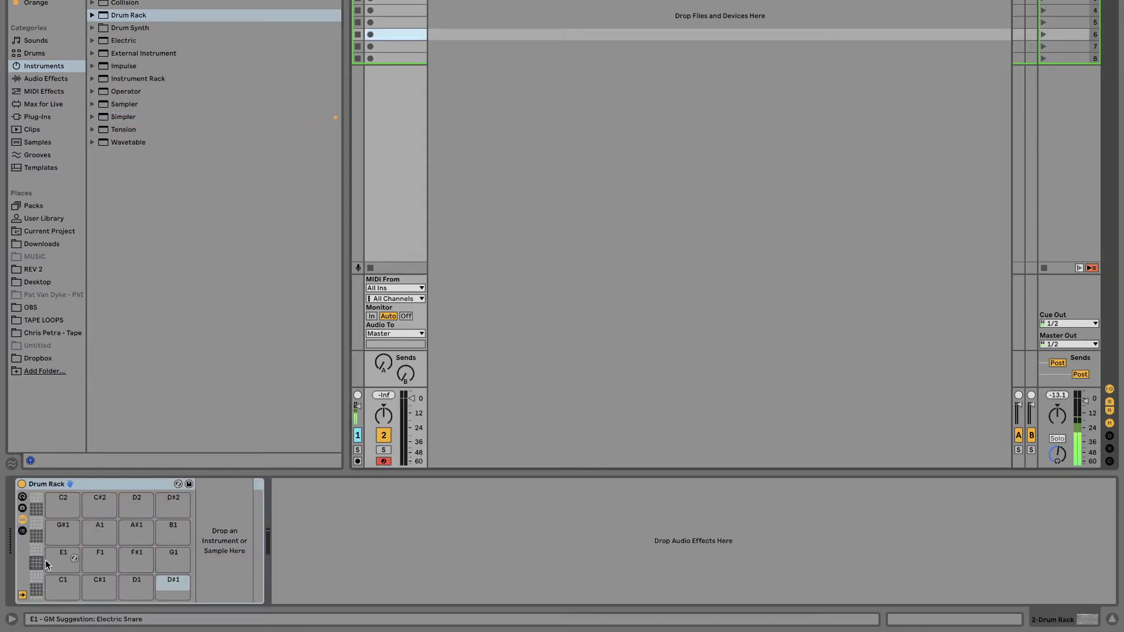
Step through the empty Drum Rack pads row by row from C1 upward to examine the pad-to-note layout.
left_click(62, 591)
left_click(88, 590)
key("Right")
key("Right")
key("Right")
key("Right")
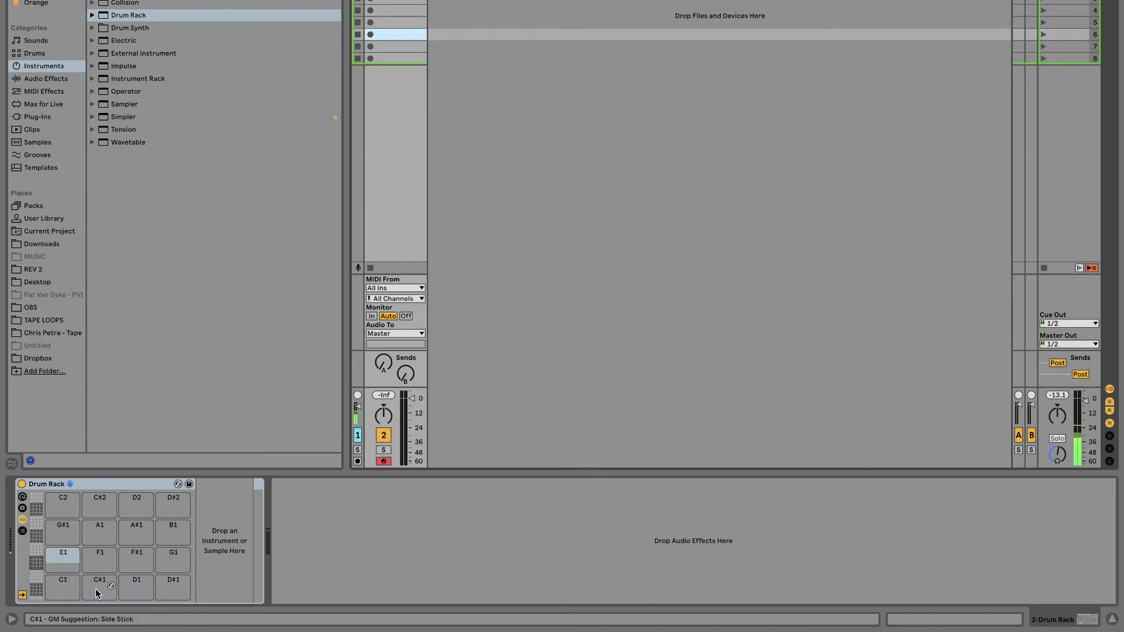
key("Right")
key("Right")
key("Right")
key("Right")
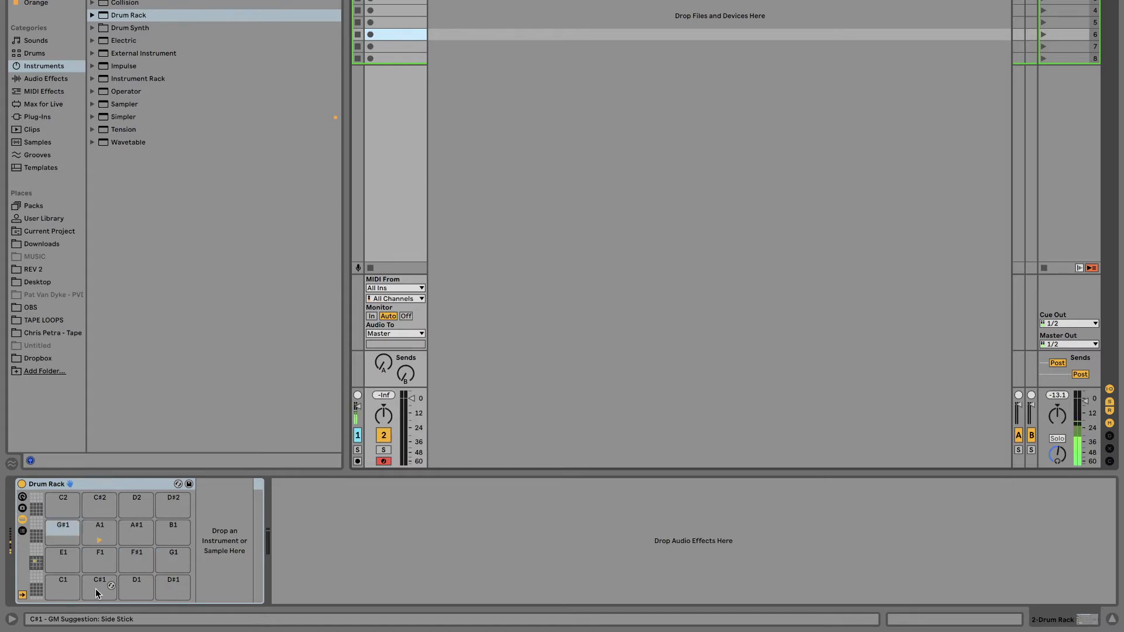
key("Right")
key("Right")
key("Right")
key("Right")
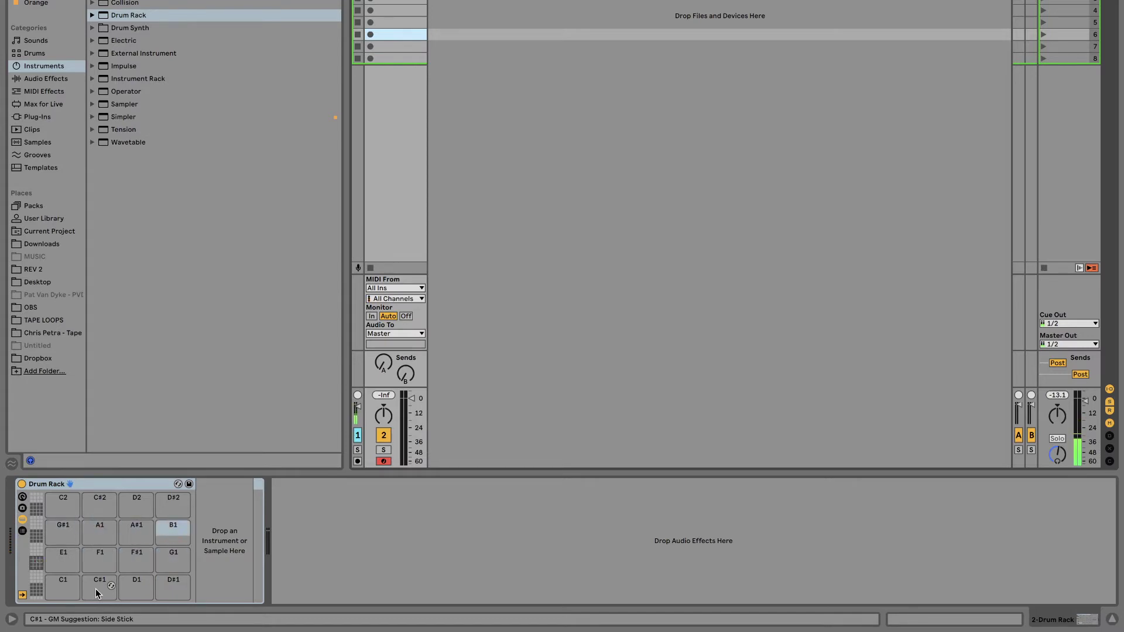
key("Right")
key("Right")
key("Right")
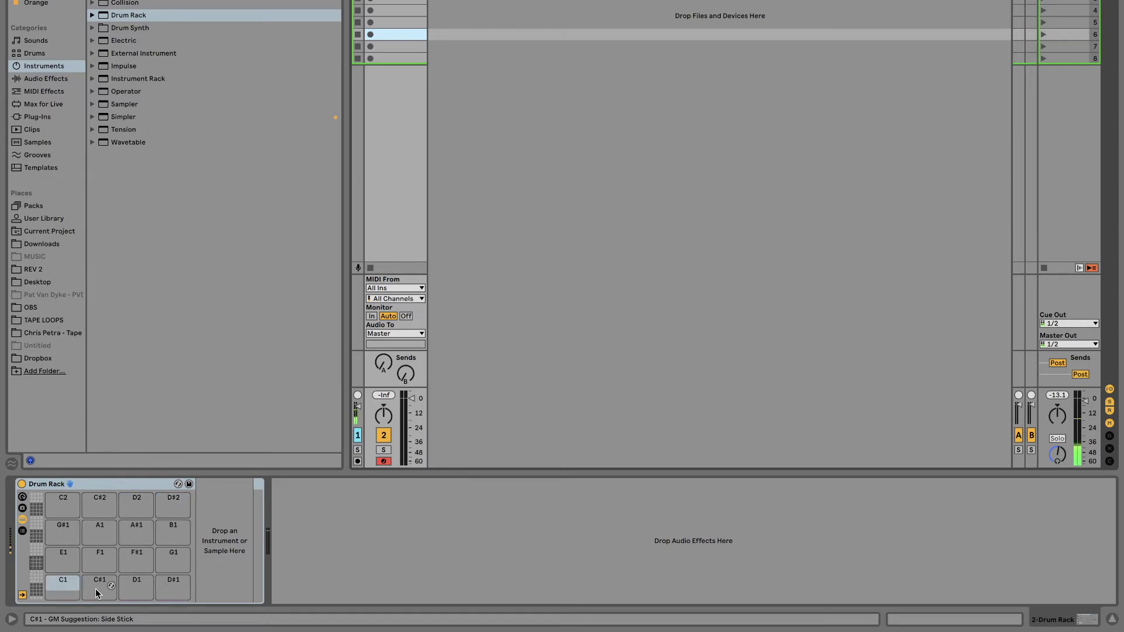
key("Right")
key("Right")
key("Right")
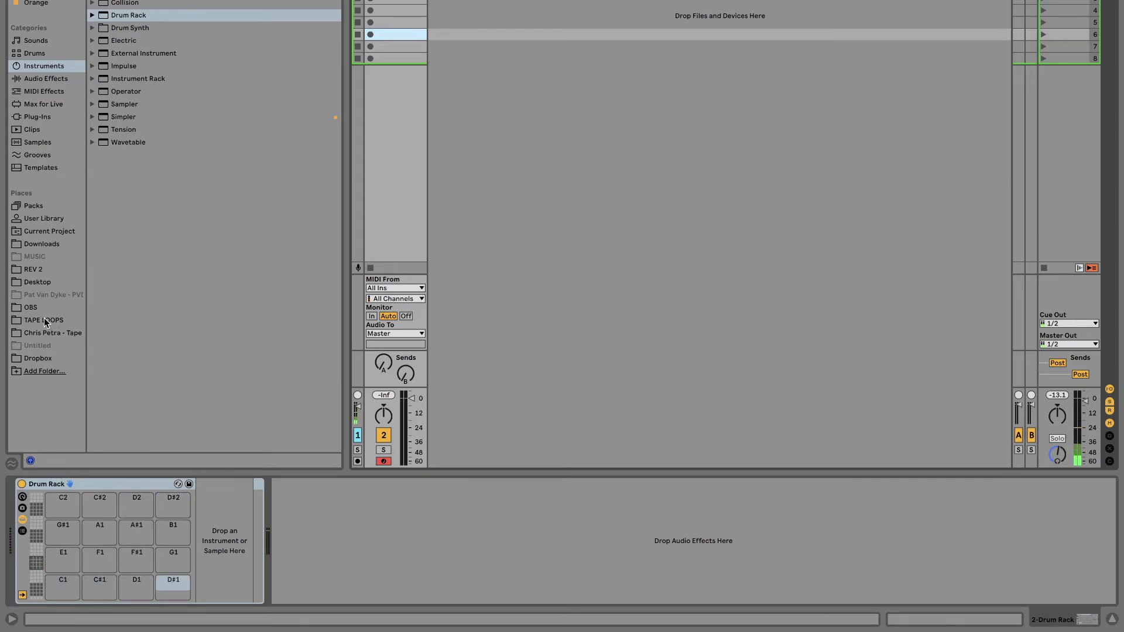
Collapse the TAPE LOOPS folder in the REV 2 place and expand its SAMPLES folder.
left_click(51, 271)
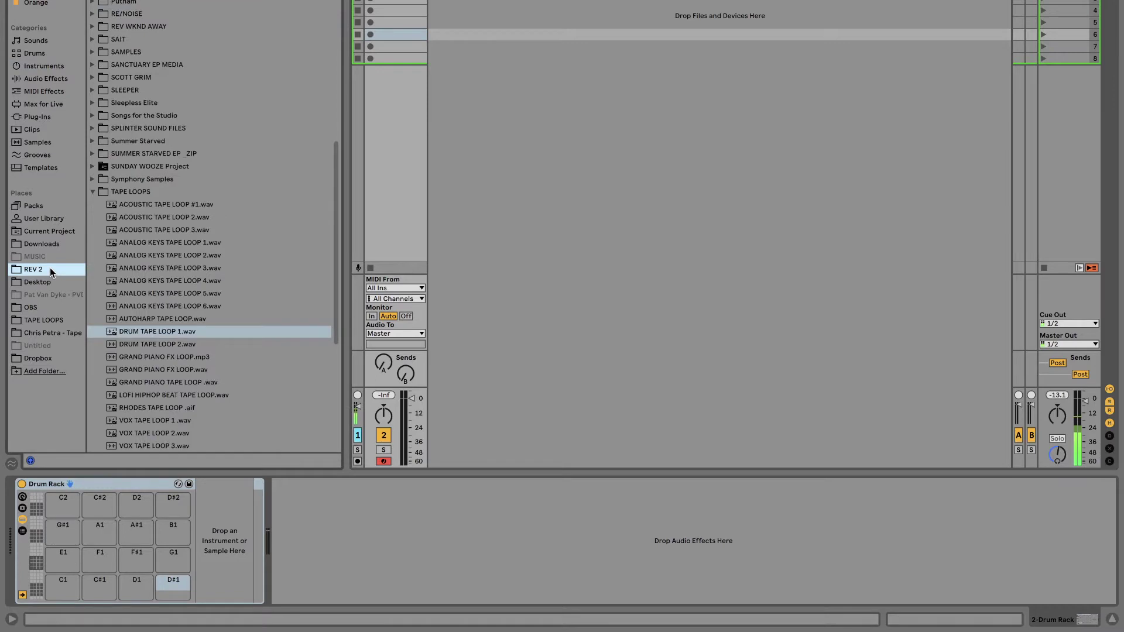
left_click(92, 192)
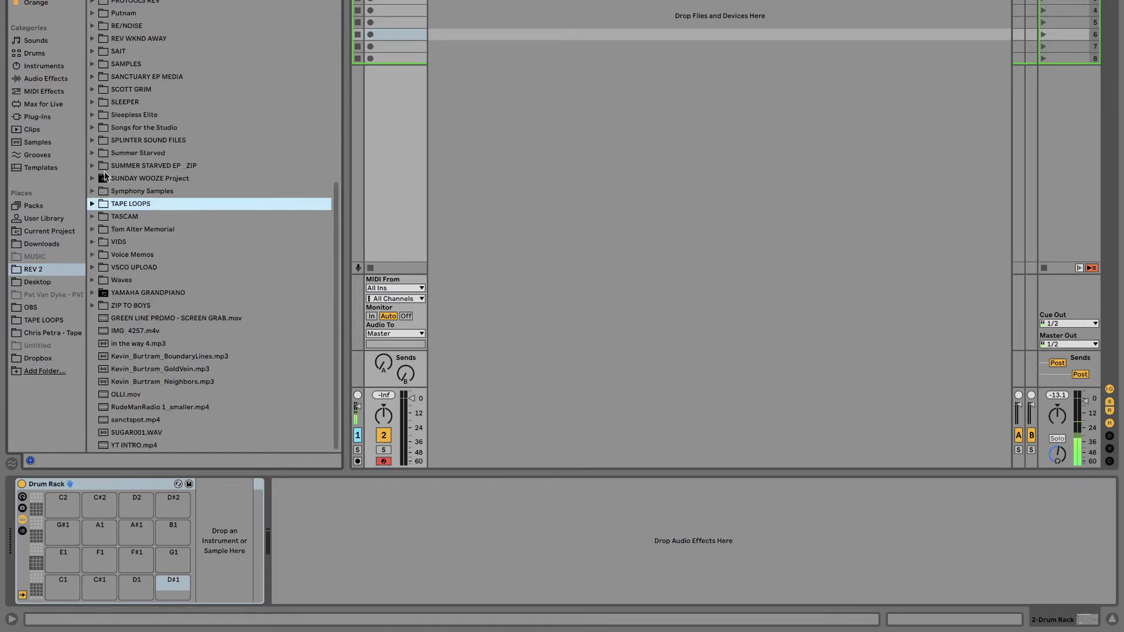
left_click(149, 269)
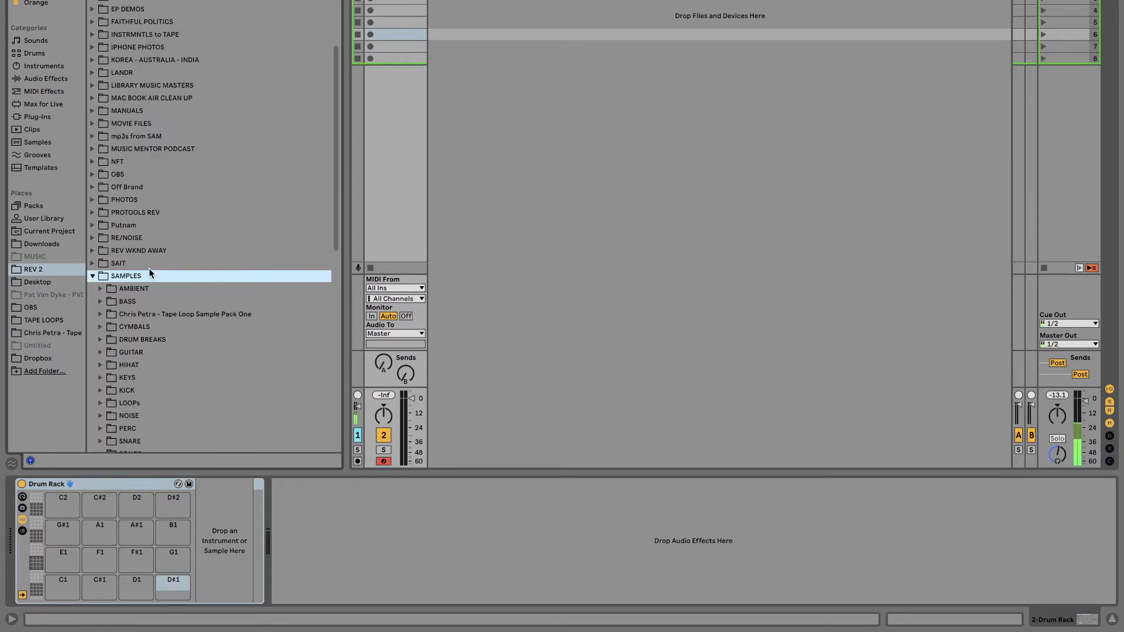
scroll(150, 269, "down", 2)
scroll(149, 268, "down", 5)
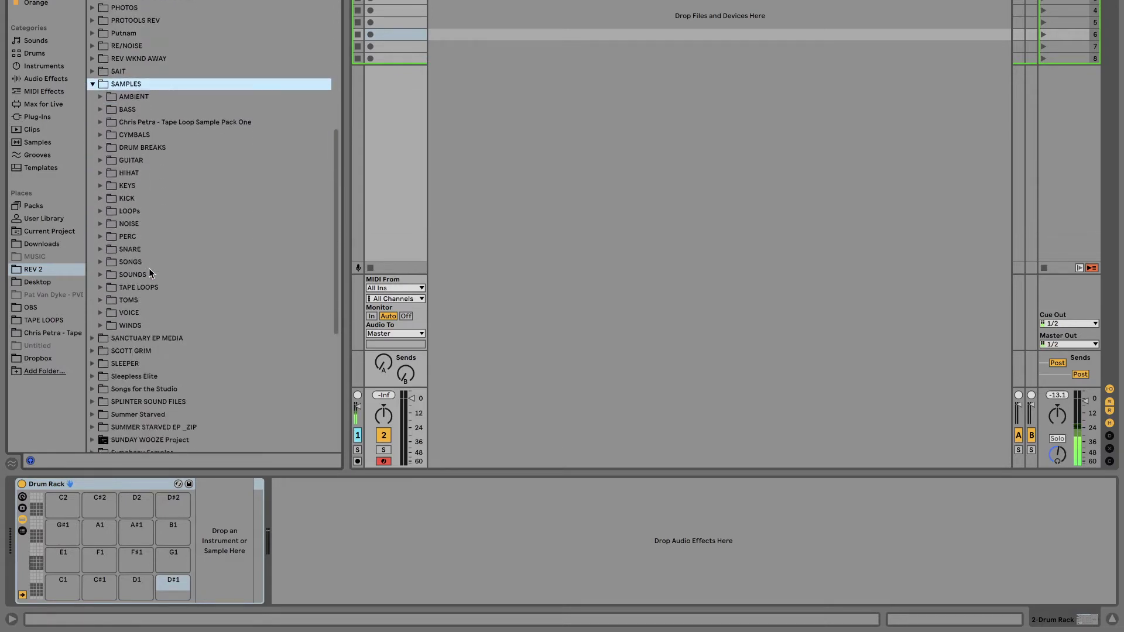
Load Jermaine K #1.wav from the KICK folder onto the C1 pad and audition it.
left_click(100, 198)
scroll(174, 240, "down", 1)
scroll(174, 240, "down", 10)
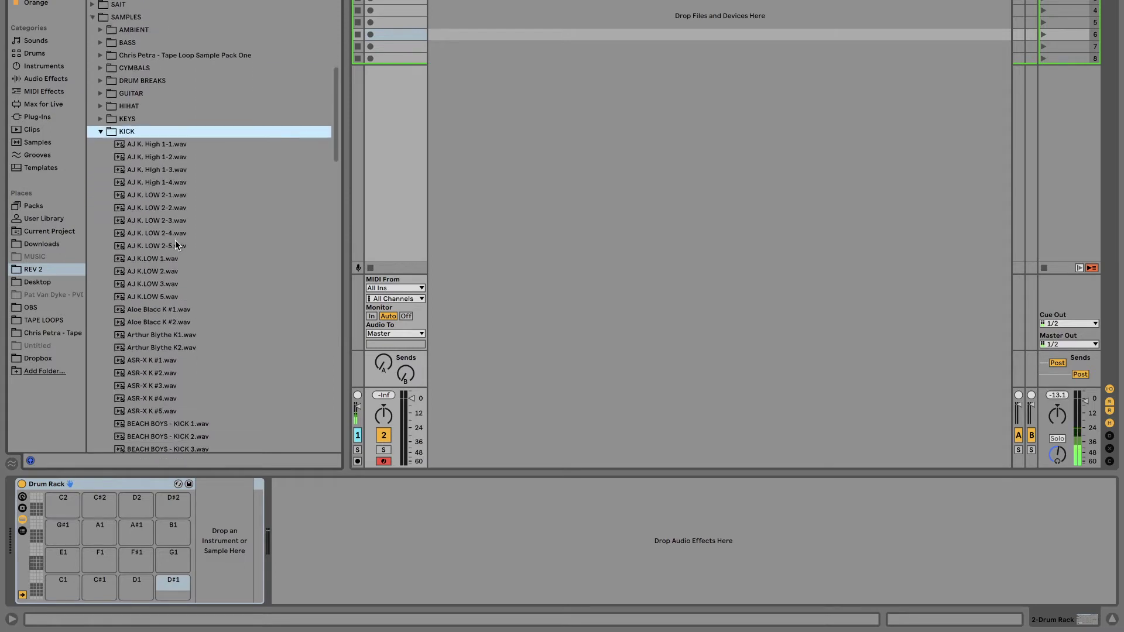
left_click(160, 387)
left_click_drag(160, 397, 64, 585)
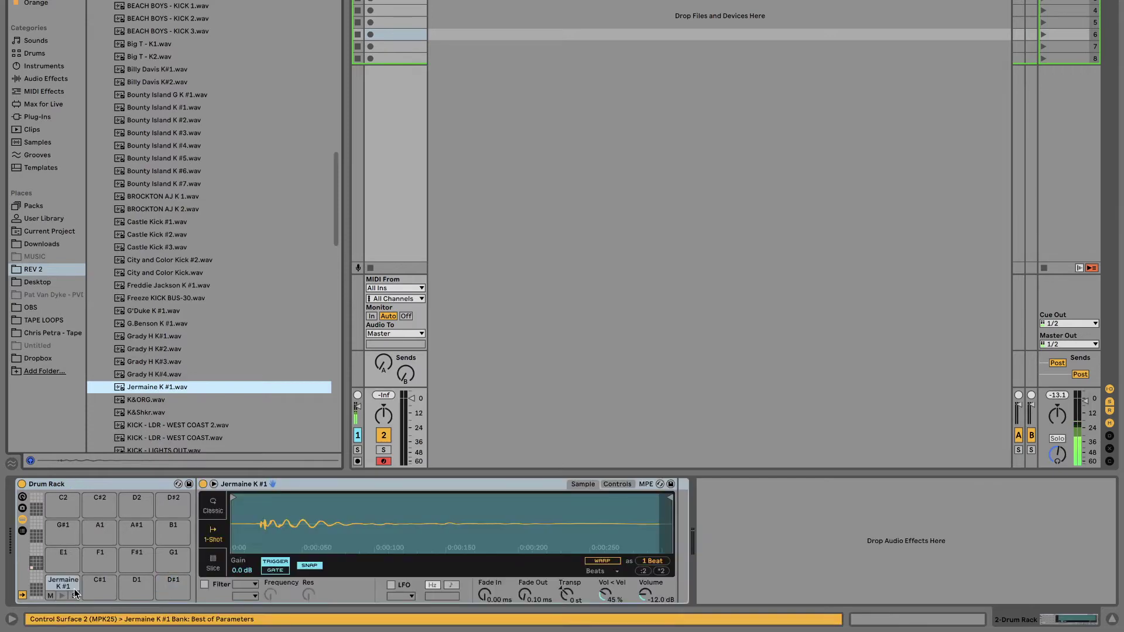
left_click(61, 595)
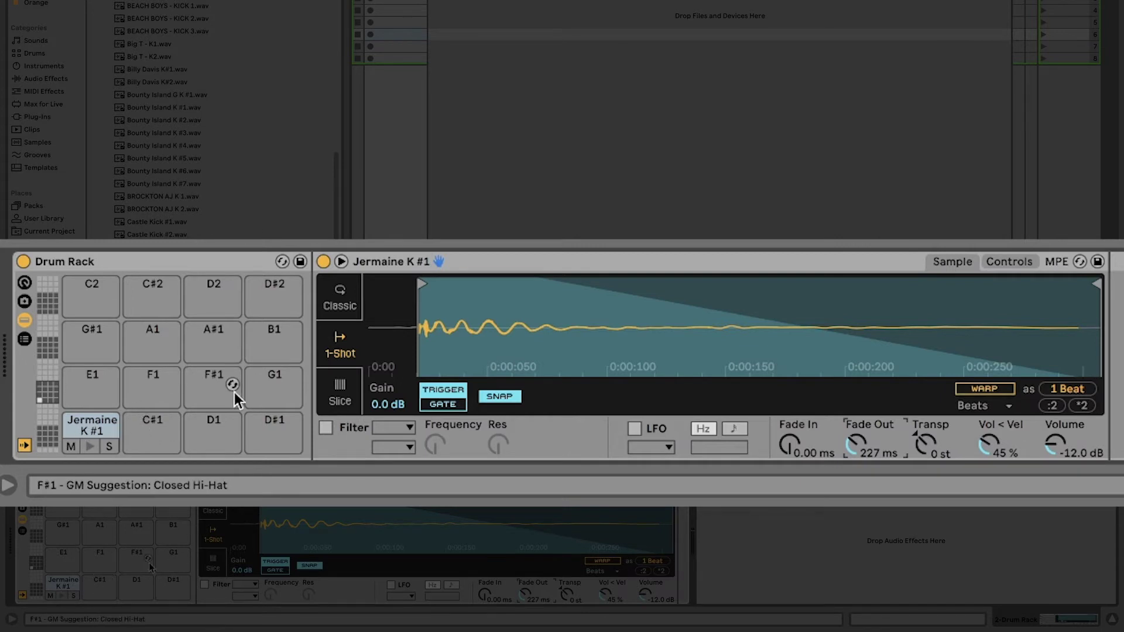
left_click(88, 446)
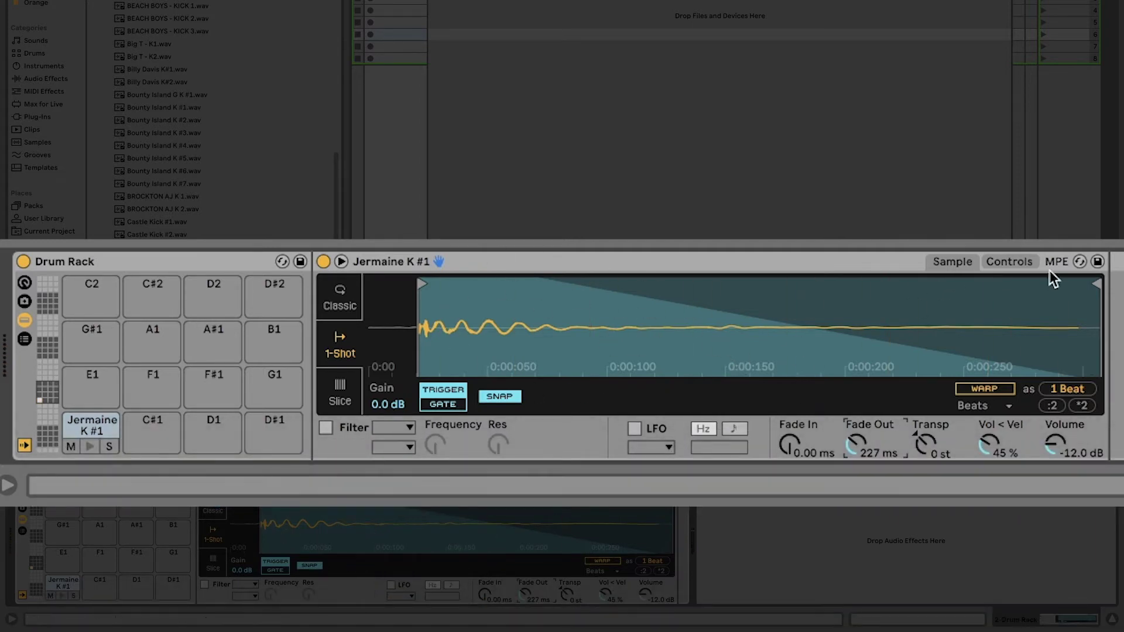
Try different transposition values on the kick sample and restore them to 0 st.
left_click(1025, 267)
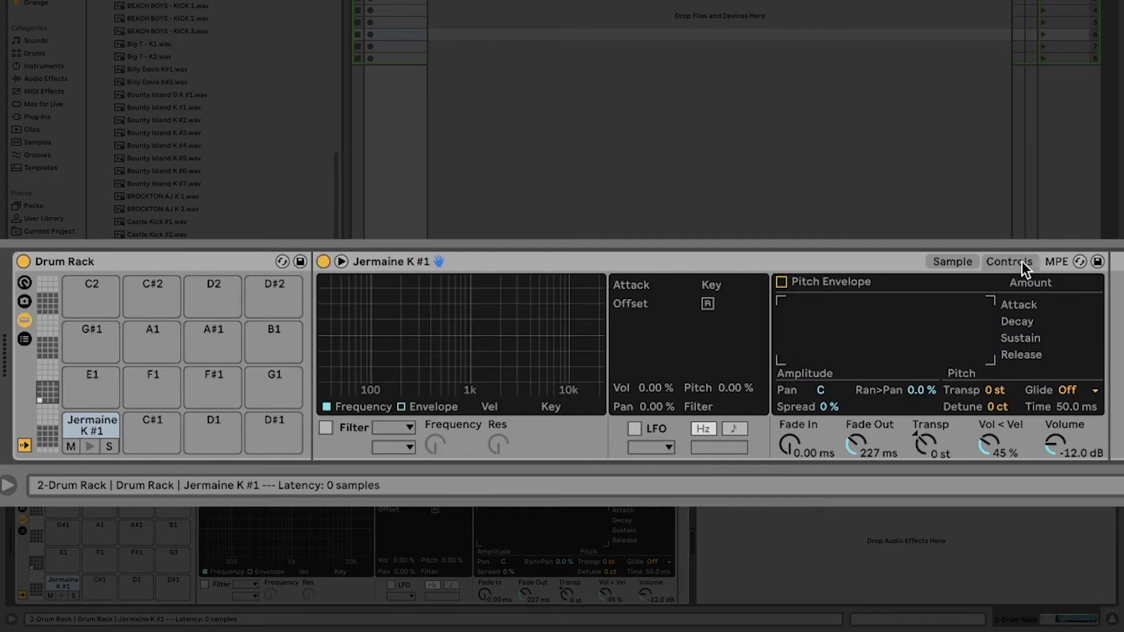
left_click_drag(996, 391, 997, 396)
double_click(997, 395)
left_click_drag(926, 444, 881, 486)
double_click(925, 444)
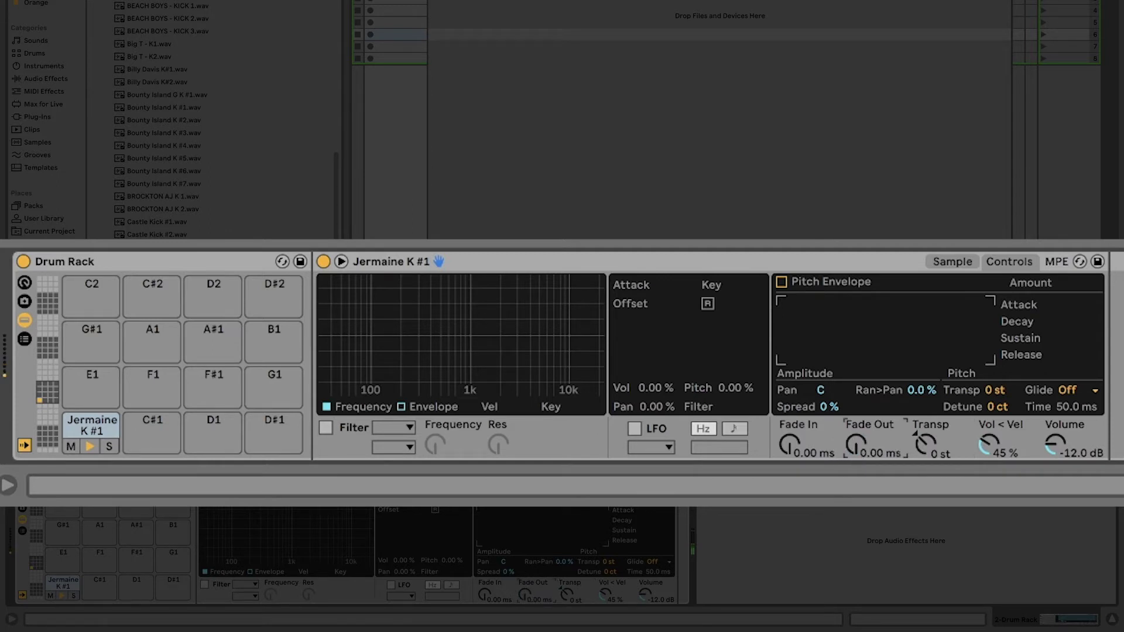
Return to the kick's sample view and set its fade out to 275 ms.
left_click(953, 262)
mouse_move(857, 446)
left_mouse_down()
mouse_move(857, 410)
mouse_move(856, 435)
left_mouse_up()
left_click_drag(790, 447, 857, 431)
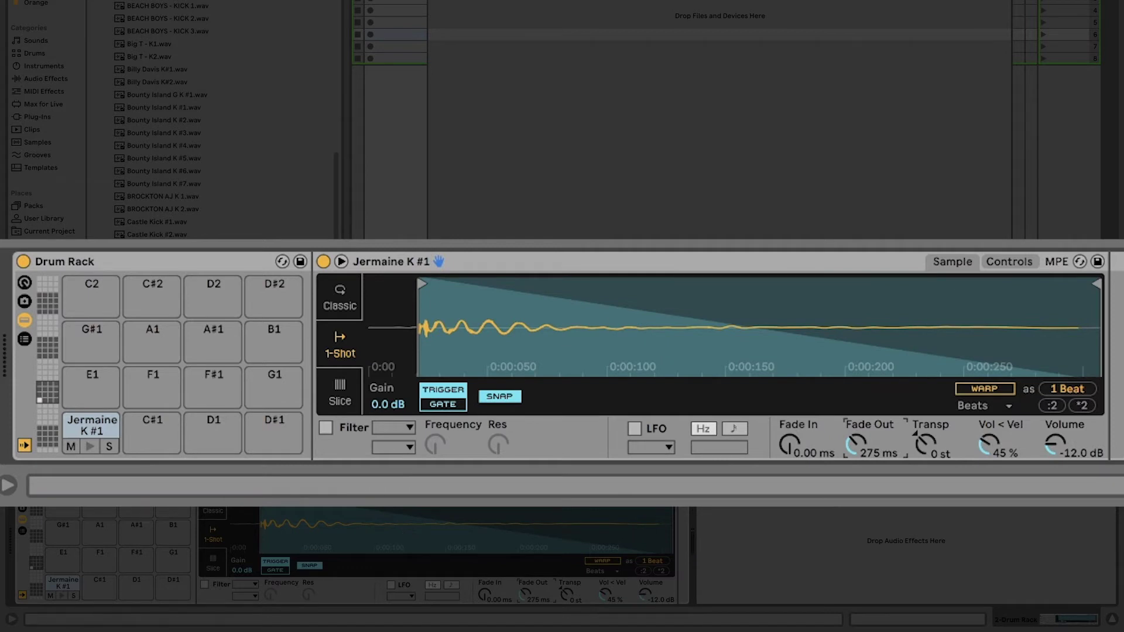
Load Bounty Island HH #4.wav from the HIHAT folder onto the C#1 pad and lengthen its fade out.
scroll(223, 117, "up", 10)
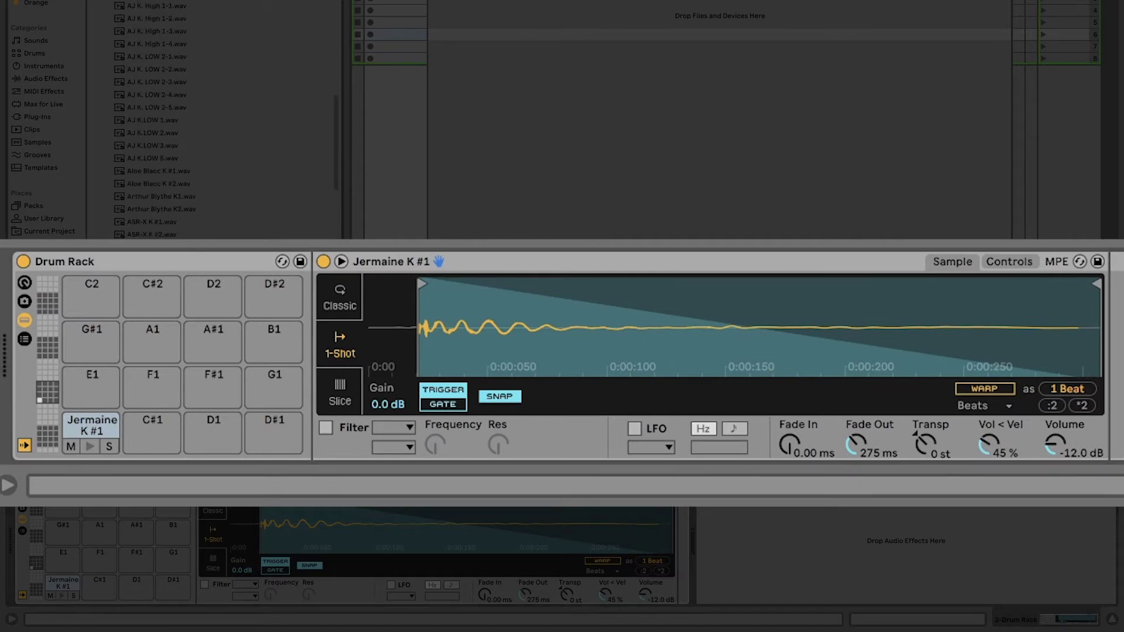
left_click(100, 57)
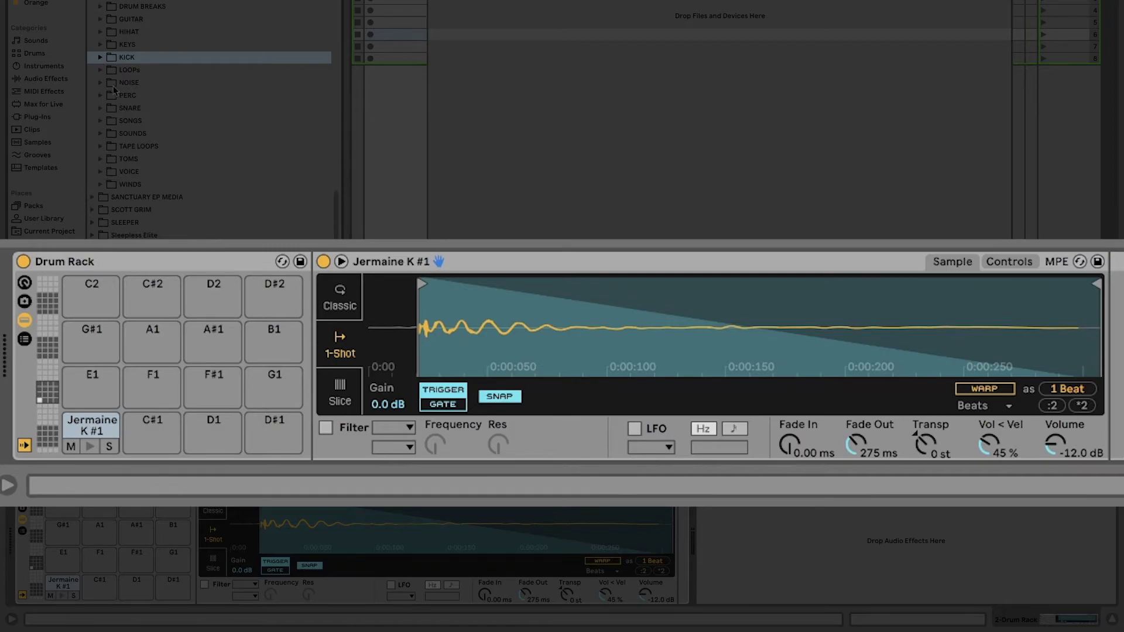
left_click(101, 31)
left_click(154, 95)
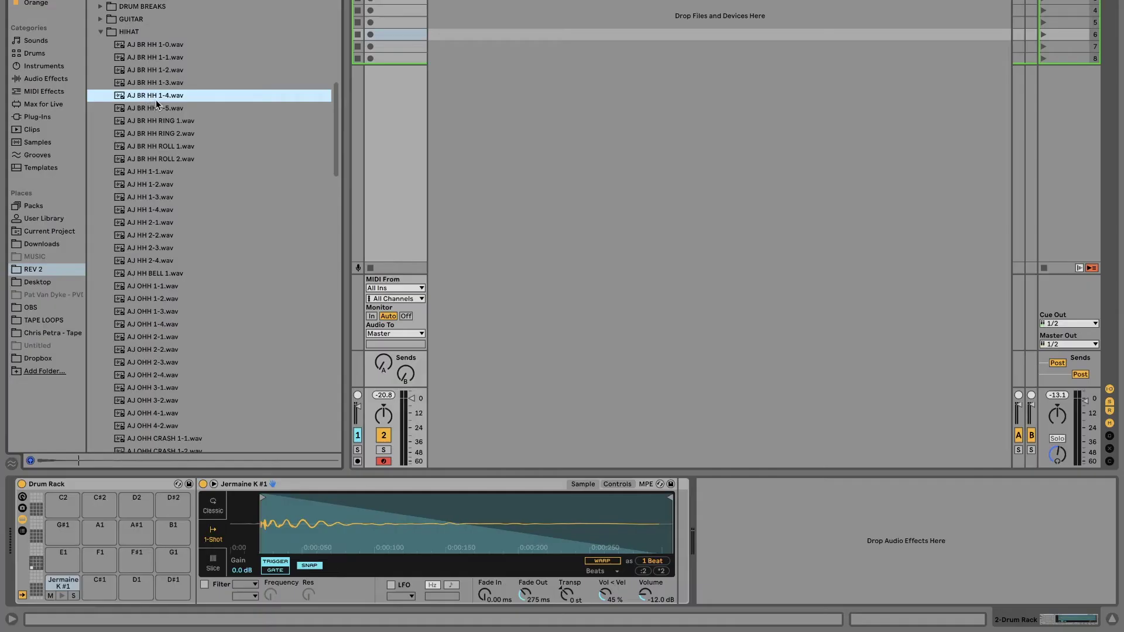
scroll(153, 235, "down", 10)
left_click_drag(167, 305, 100, 584)
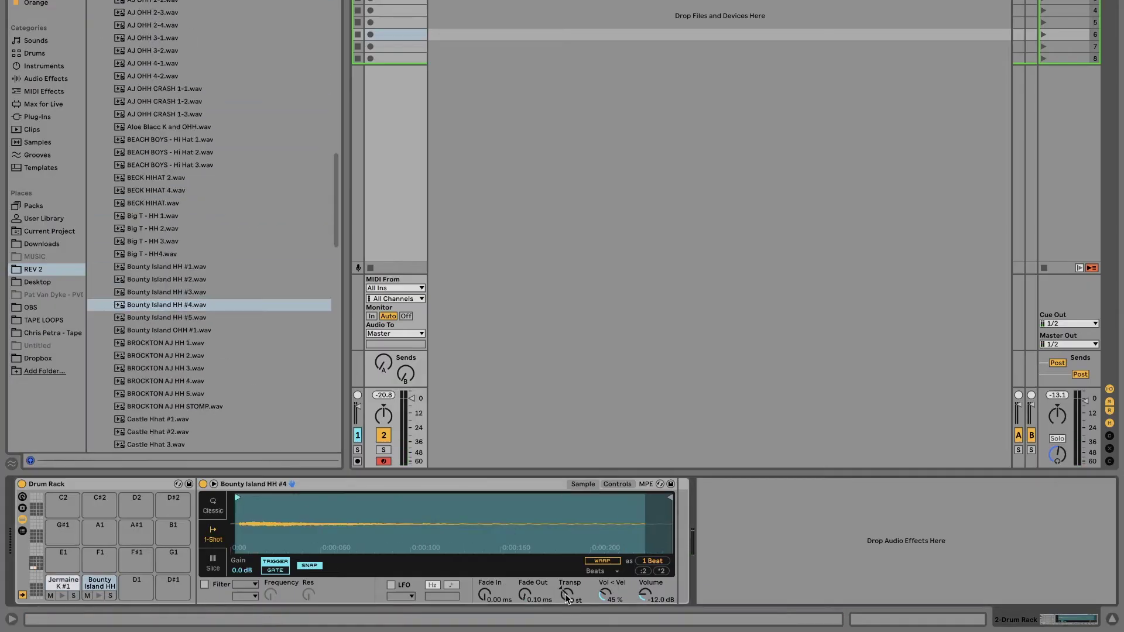
left_click_drag(525, 594, 525, 562)
Load Bounty Island OHH #1.wav onto the D1 pad and lengthen its fade out.
left_click_drag(169, 330, 137, 585)
left_click_drag(526, 595, 525, 556)
left_click(63, 584)
Close the hi-hat samples and expand the SNARE folder to preview its rim samples.
scroll(153, 176, "up", 10)
left_click(93, 69)
left_click(93, 69)
left_click(100, 234)
left_click(146, 284)
scroll(147, 285, "down", 1)
Load AJ RIM 4.wav onto the E1 pad with an 857 ms fade out and a shortened sample end.
left_click_drag(149, 267, 62, 558)
left_click_drag(525, 595, 525, 556)
left_click_drag(671, 498, 368, 498)
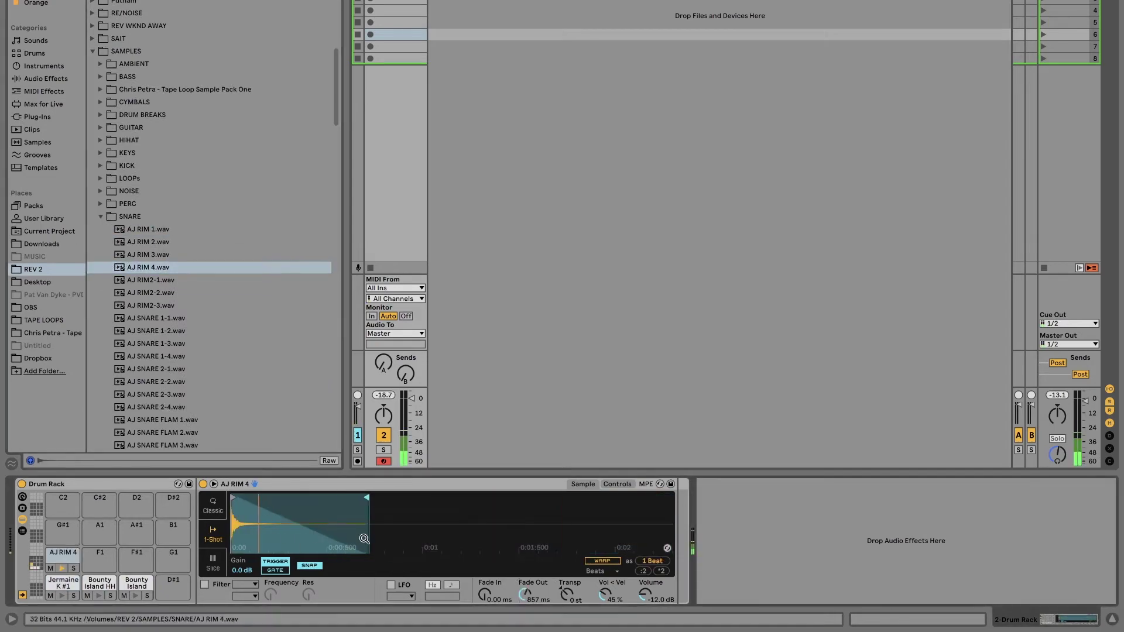
Load AJ SNARE 1-4.wav from the SNARE folder onto the F1 pad.
scroll(170, 293, "down", 5)
left_click(173, 362)
left_click_drag(156, 191, 100, 559)
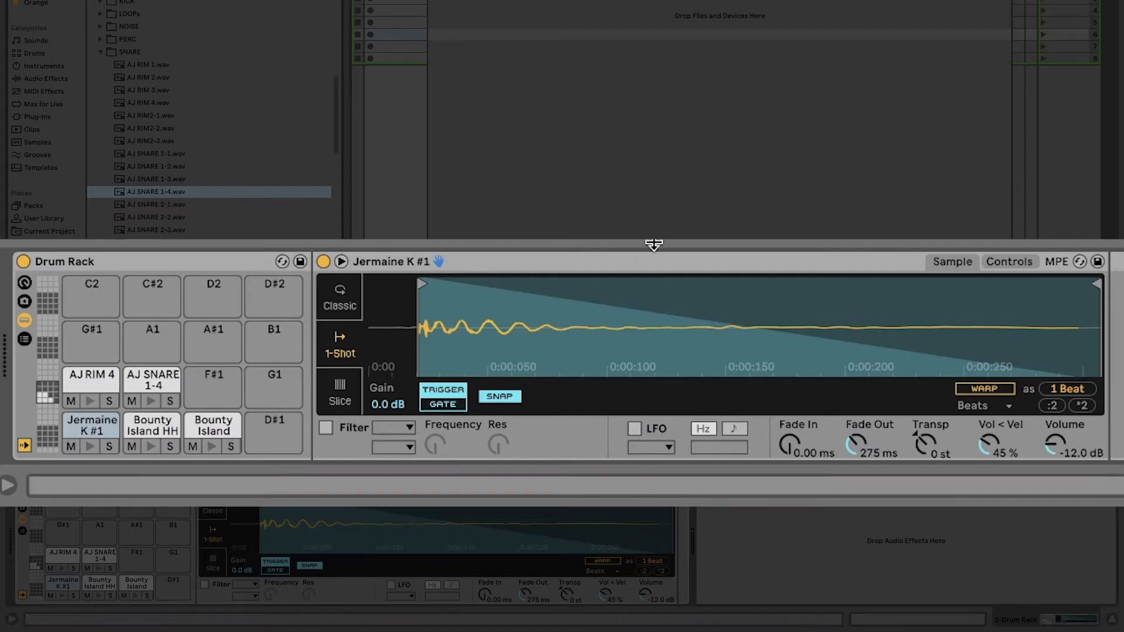
Create a MIDI clip on the Drum Rack track and add a Jermaine K #1 kick note on beat 1.
double_click(392, 35)
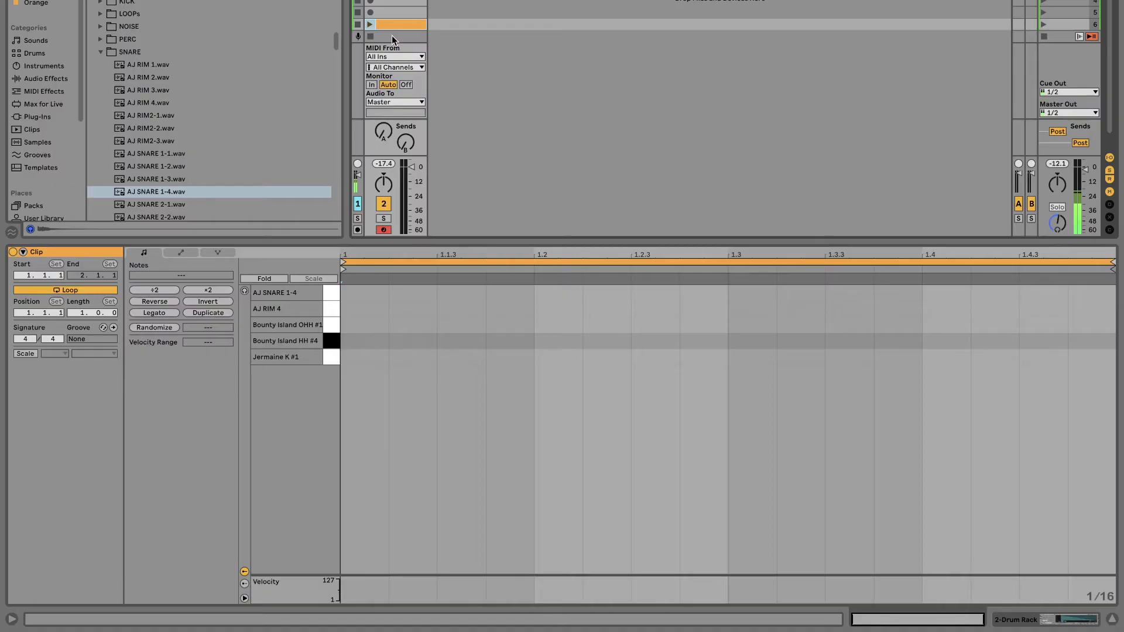
double_click(353, 357)
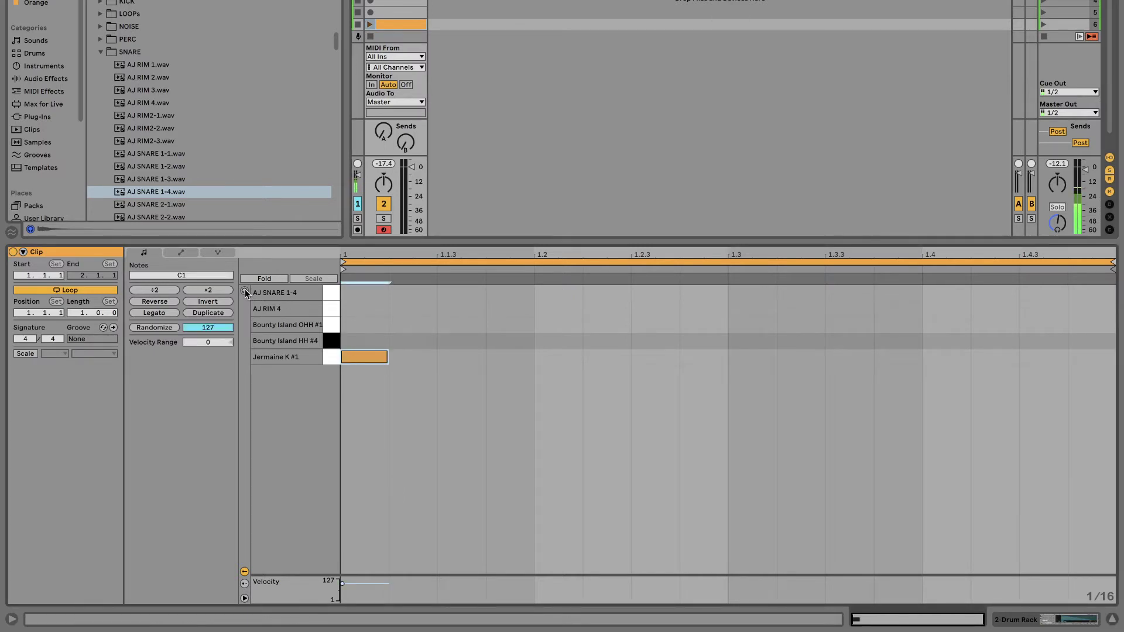
Enable note preview in the clip editor and audition the drum sounds from their note rows.
left_click(245, 292)
left_click_drag(328, 294, 326, 391)
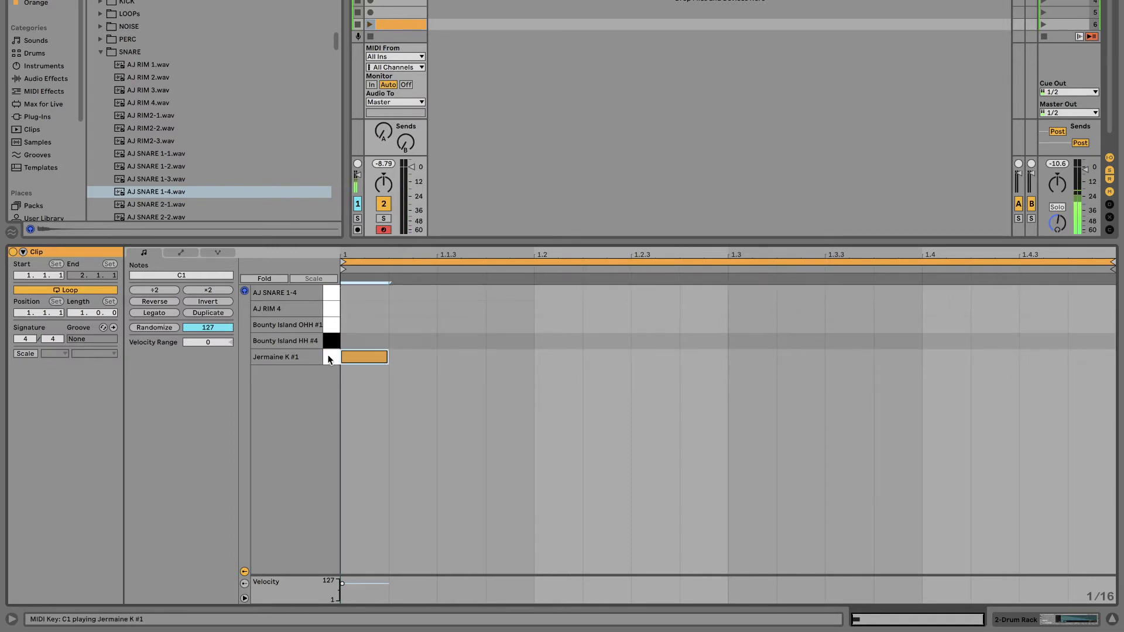
left_click(329, 341)
left_click(335, 324)
left_click(334, 315)
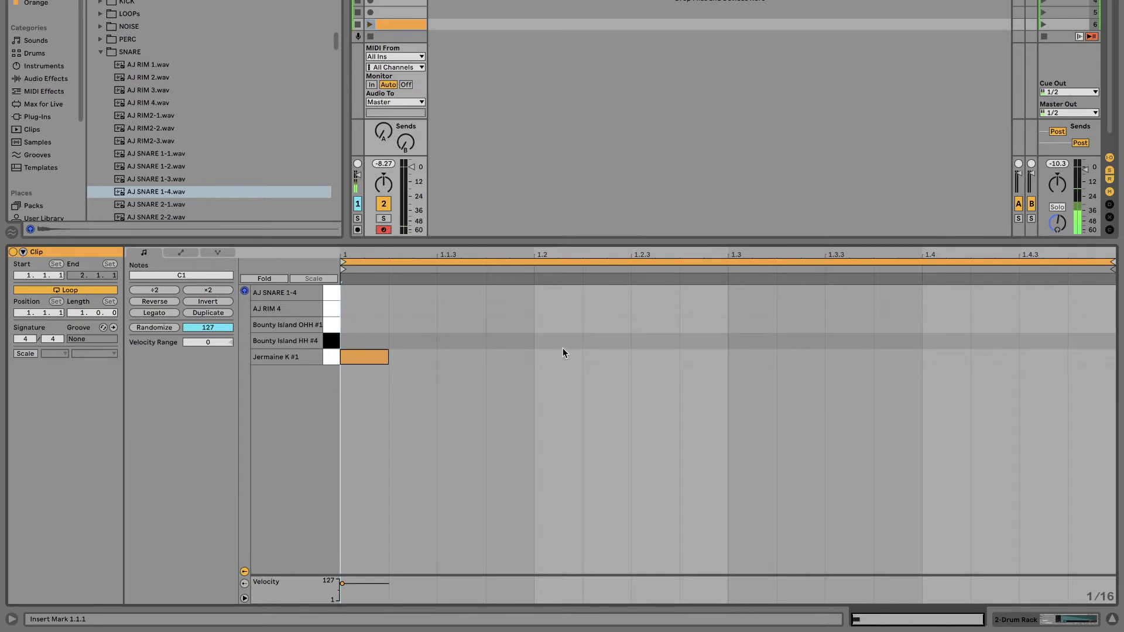
Program kick notes on beats 1 and 3 and AJ RIM 4 notes on beats 2 and 4, and launch the clip.
left_click(359, 357)
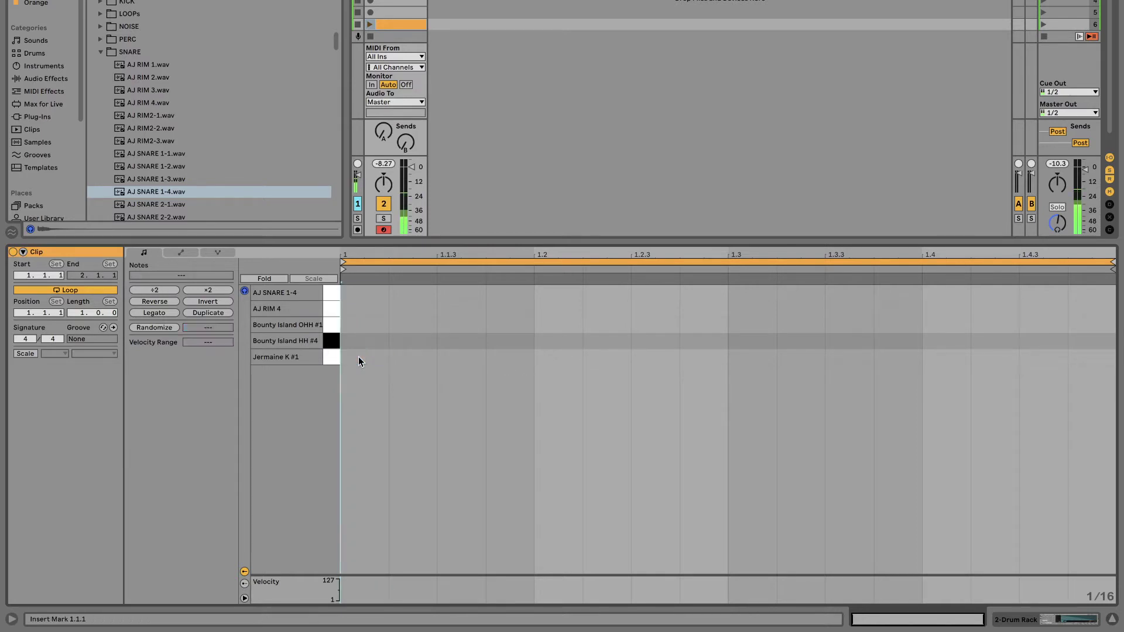
double_click(547, 324)
left_click_drag(550, 326, 554, 310)
double_click(753, 357)
double_click(946, 325)
left_click_drag(947, 324, 950, 309)
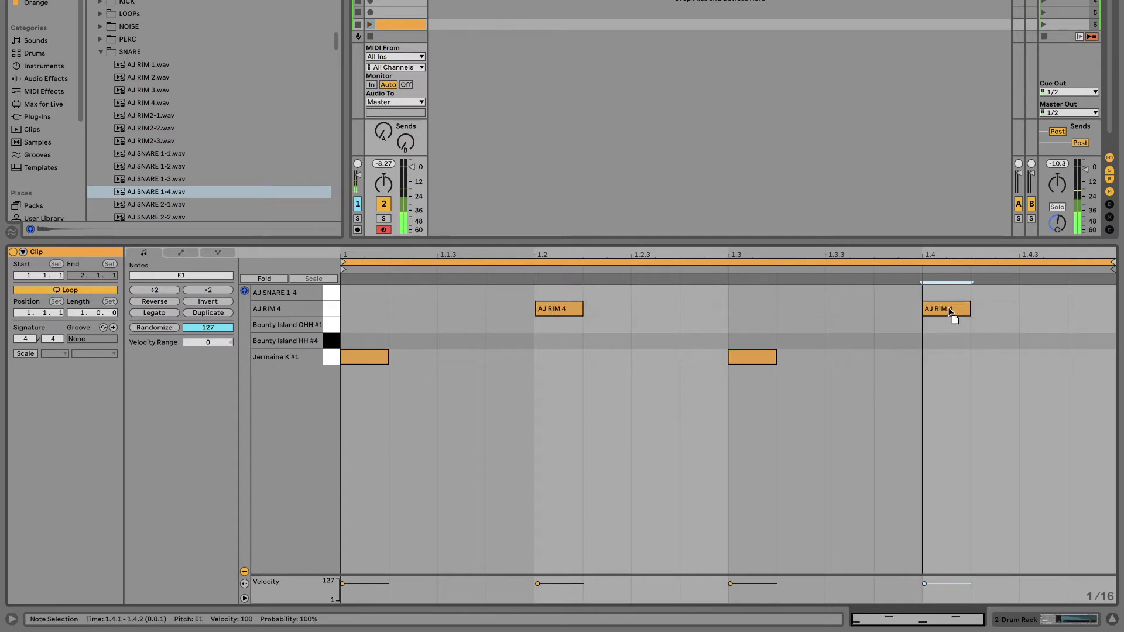
left_click(371, 24)
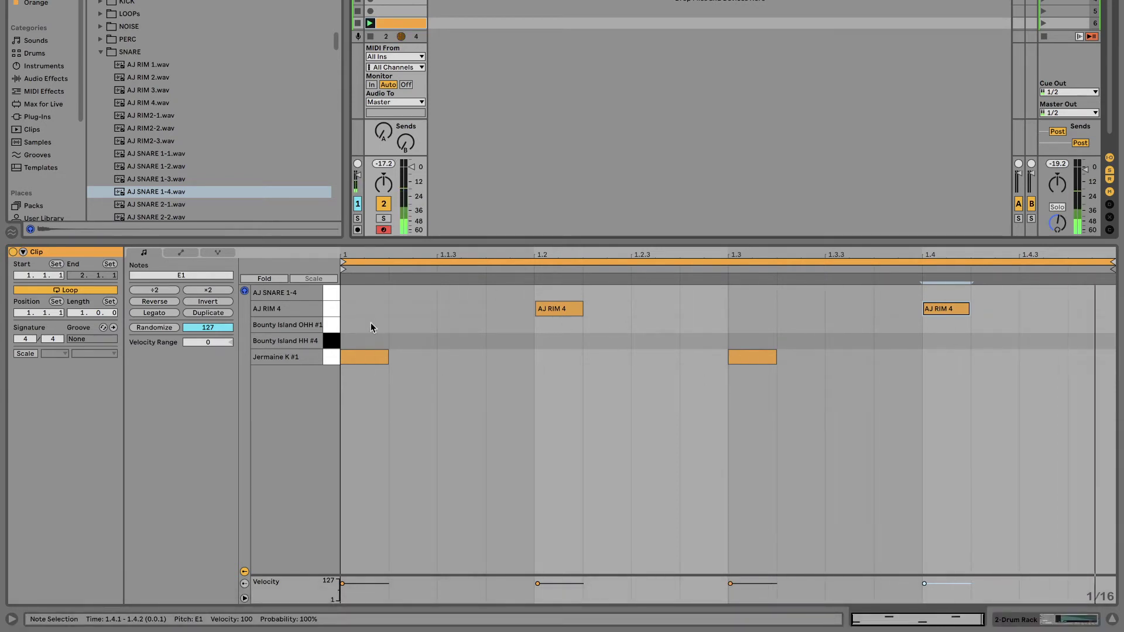
Turn on Draw Mode with a 1/8 fixed grid and draw Bounty Island HH #4 notes on every eighth of the bar.
key("b")
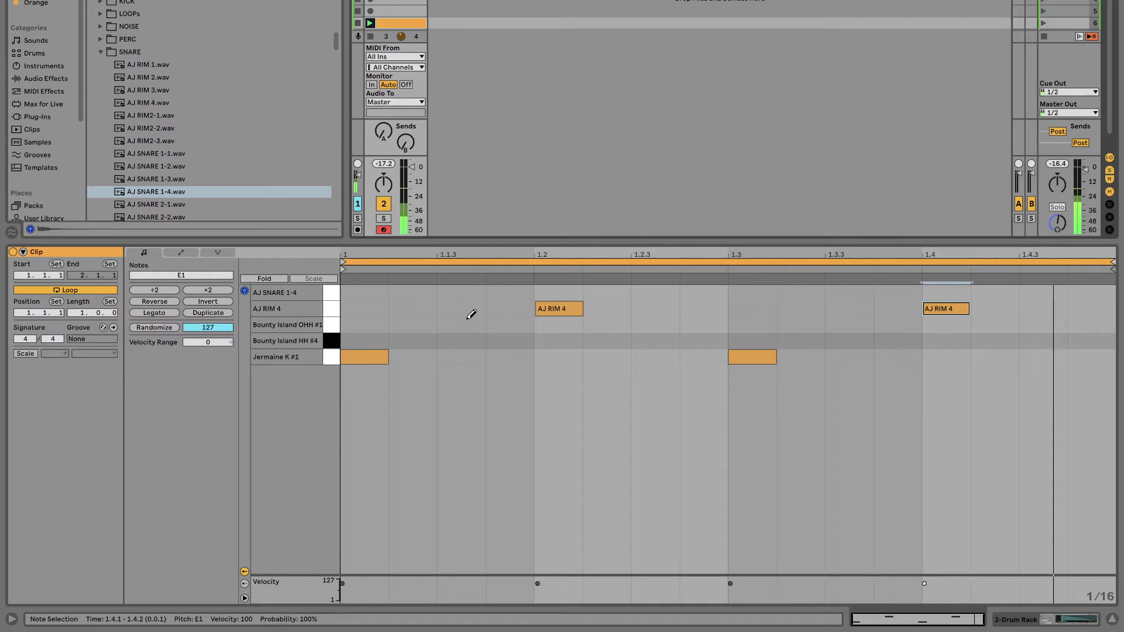
right_click(420, 322)
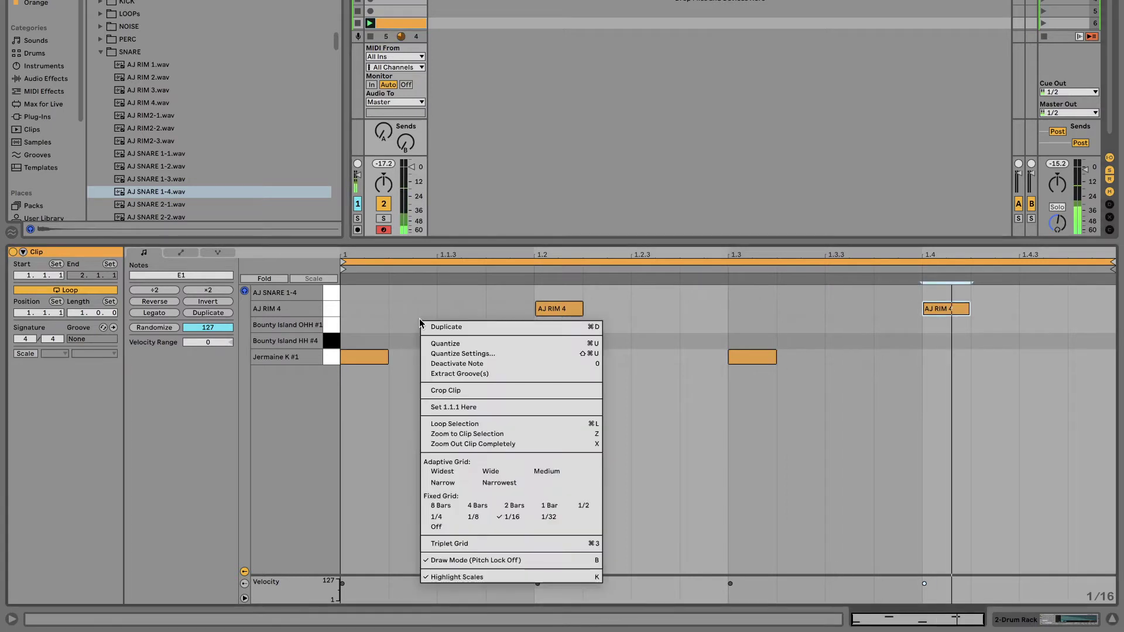
left_click(475, 518)
left_click_drag(413, 335, 1037, 341)
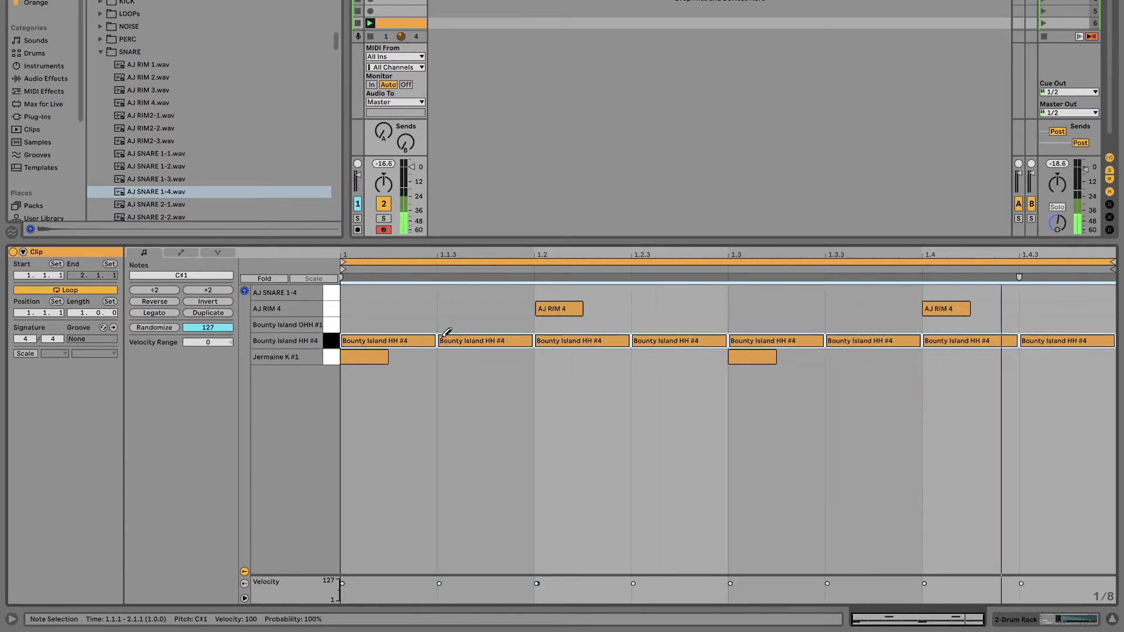
left_click(333, 346)
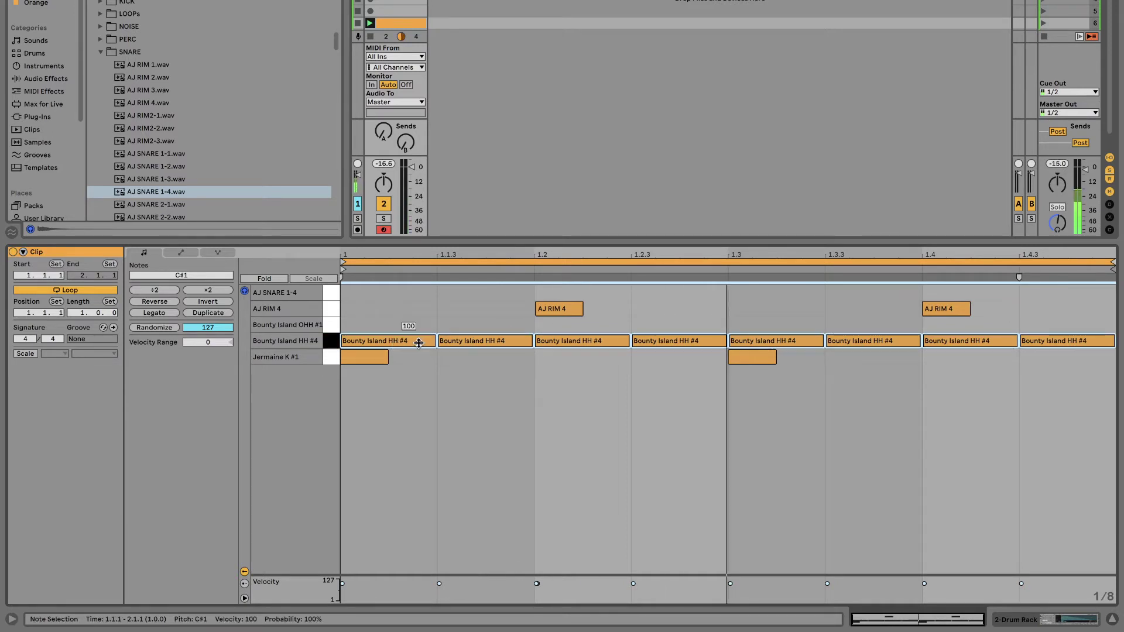
Lower all Bounty Island HH #4 notes to velocity 68 and raise the ones at 1.1.3, 1.2.3 and 1.3.3, the last to 85.
left_click_drag(408, 339, 408, 349)
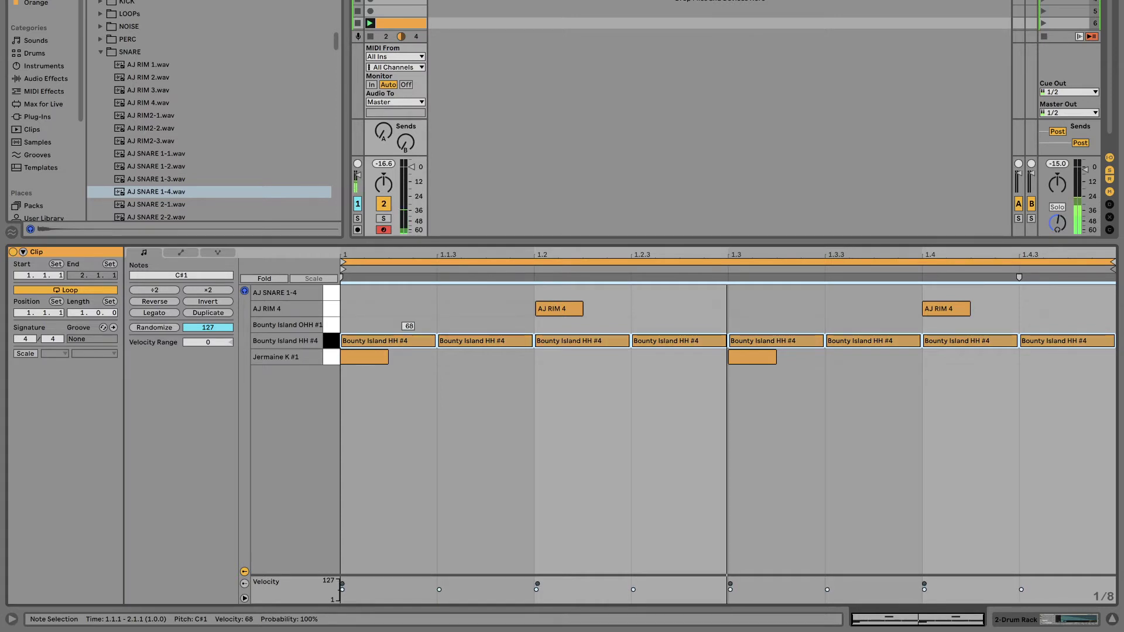
left_click(328, 346)
left_click_drag(507, 345, 505, 339)
left_click_drag(653, 343, 653, 337)
left_click(865, 331)
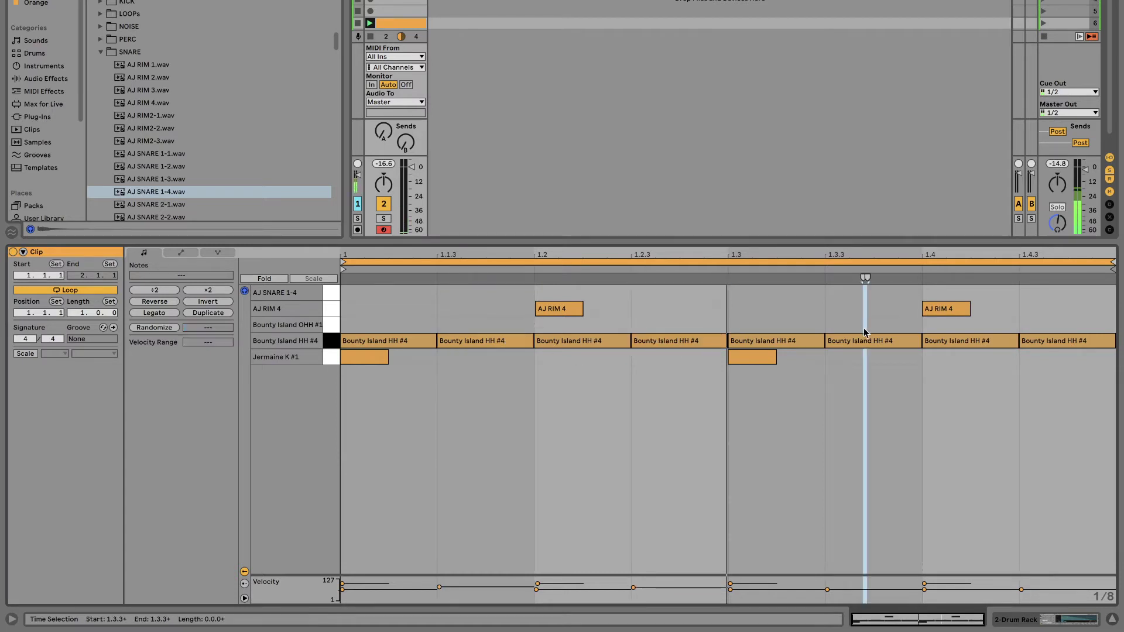
left_click_drag(853, 344, 853, 342)
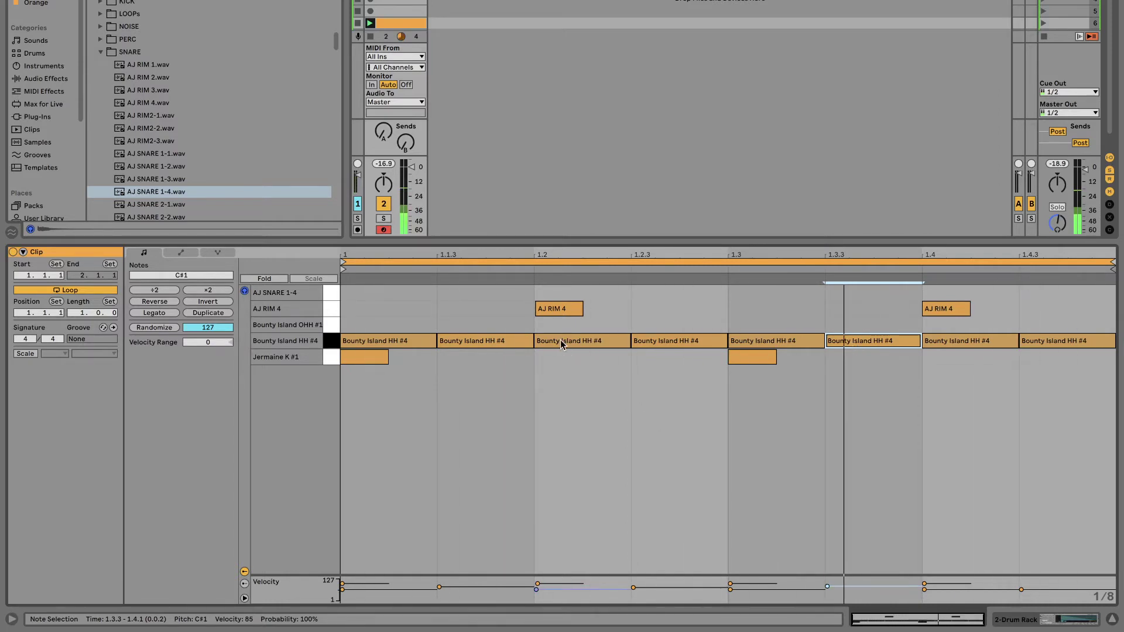
Move the beat 2 hi-hat note to the Bounty Island OHH #1 row and add two 1/16 kick notes starting at 1.4.3.
left_click_drag(560, 339, 560, 331)
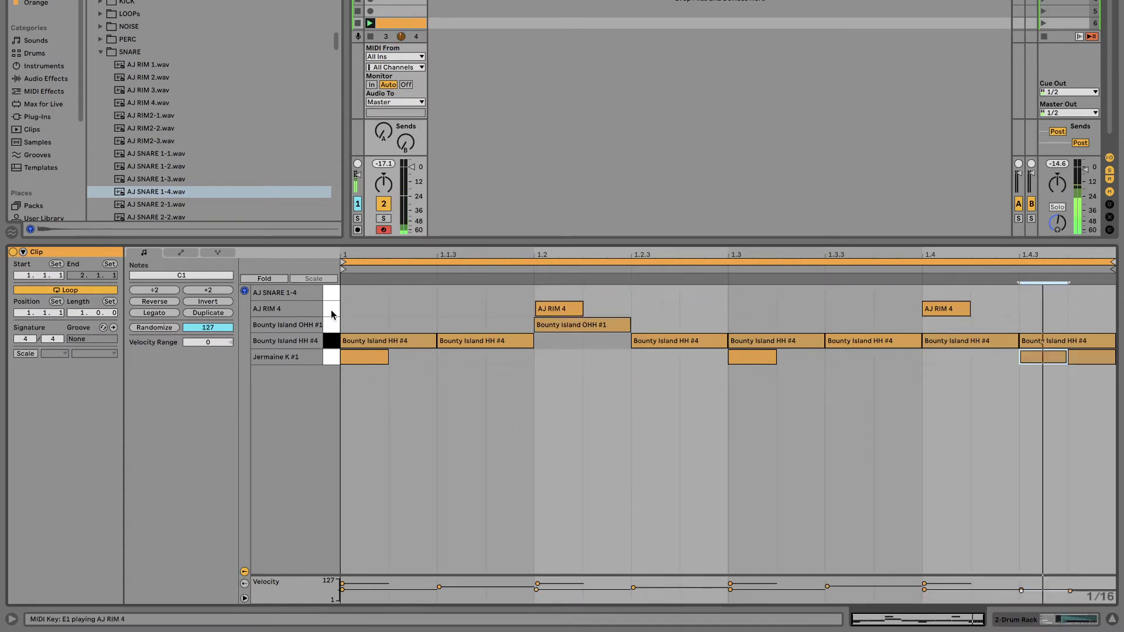
Nudge both AJ RIM 4 notes slightly ahead of beats 2 and 4, and shift the Bounty Island OHH #1 note slightly behind beat 2.
left_click(331, 313)
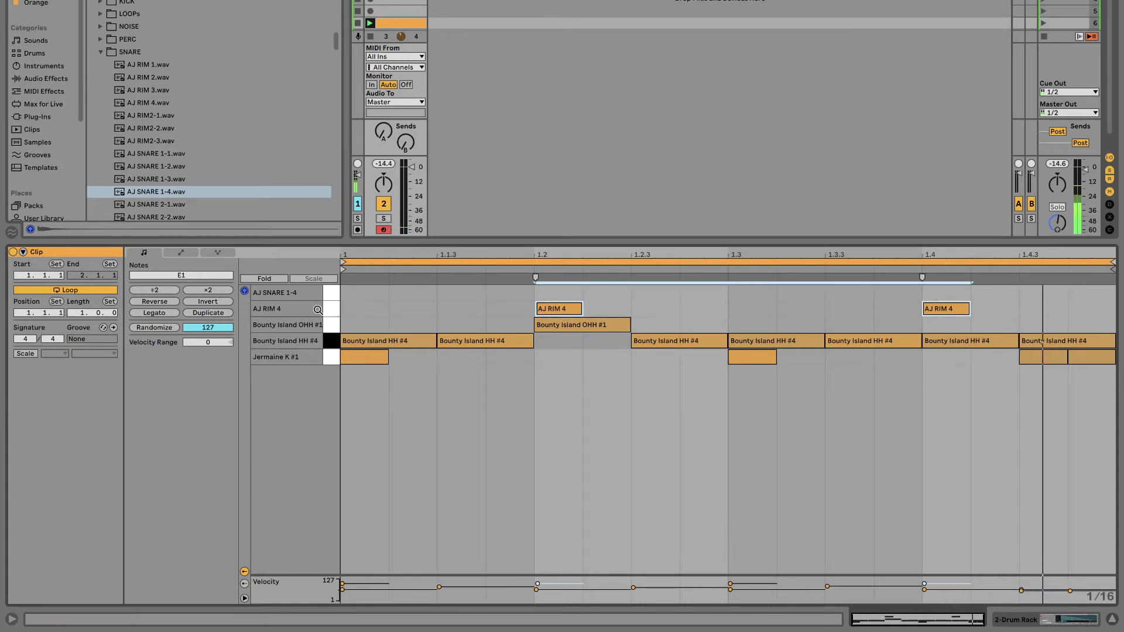
key("alt+Left")
key("alt+Left")
key("alt+Left")
key("alt+Left")
key("alt+Left")
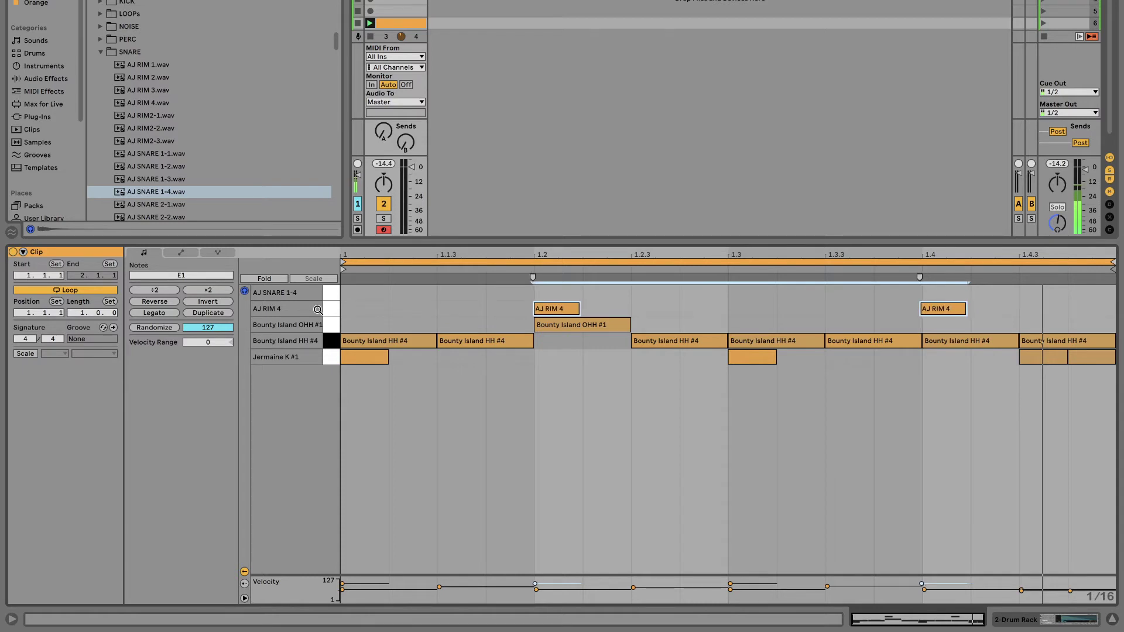
key("alt+Left")
key("alt+Left")
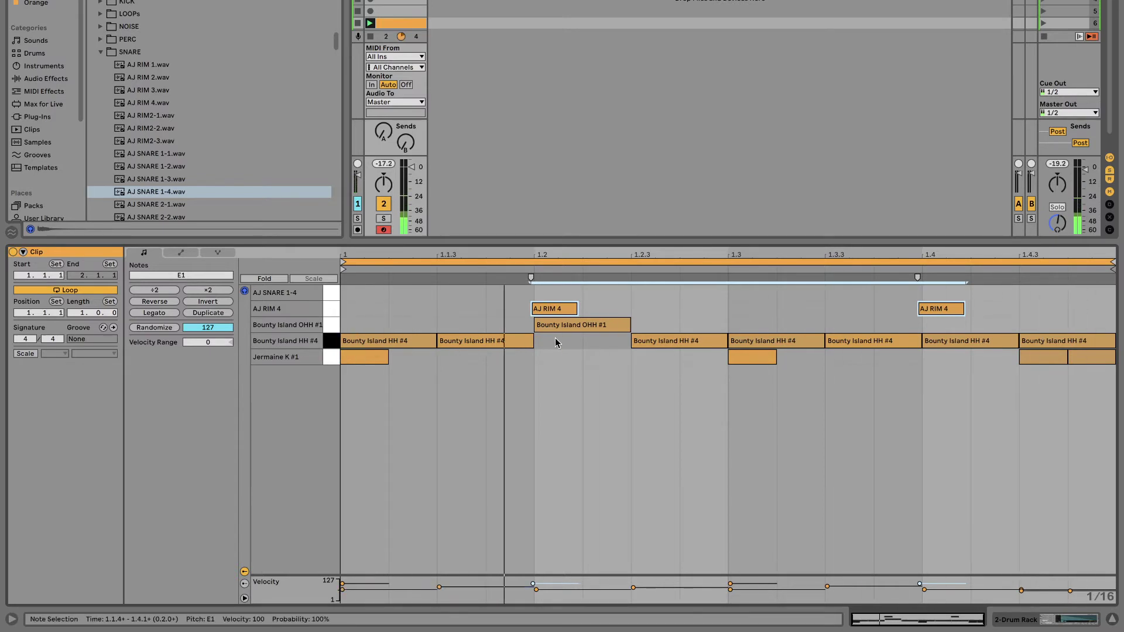
left_click_drag(579, 332, 582, 328)
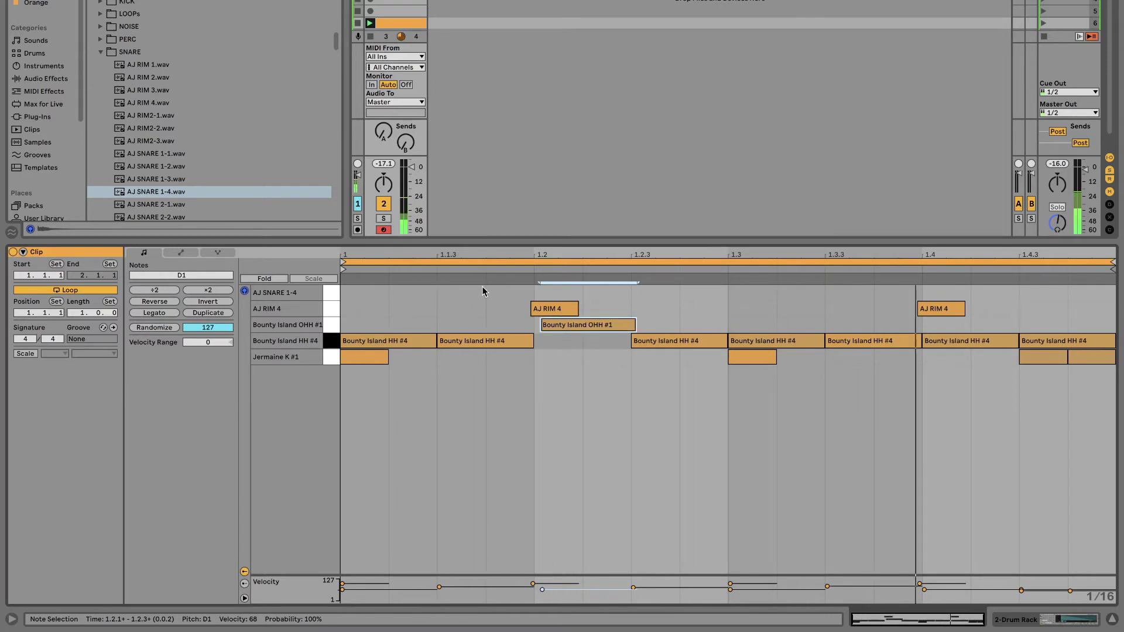
Collapse the Jermaine K #1 sampler inside the Drum Rack and rename the rack as DRUNK DRUMMER.
key("b")
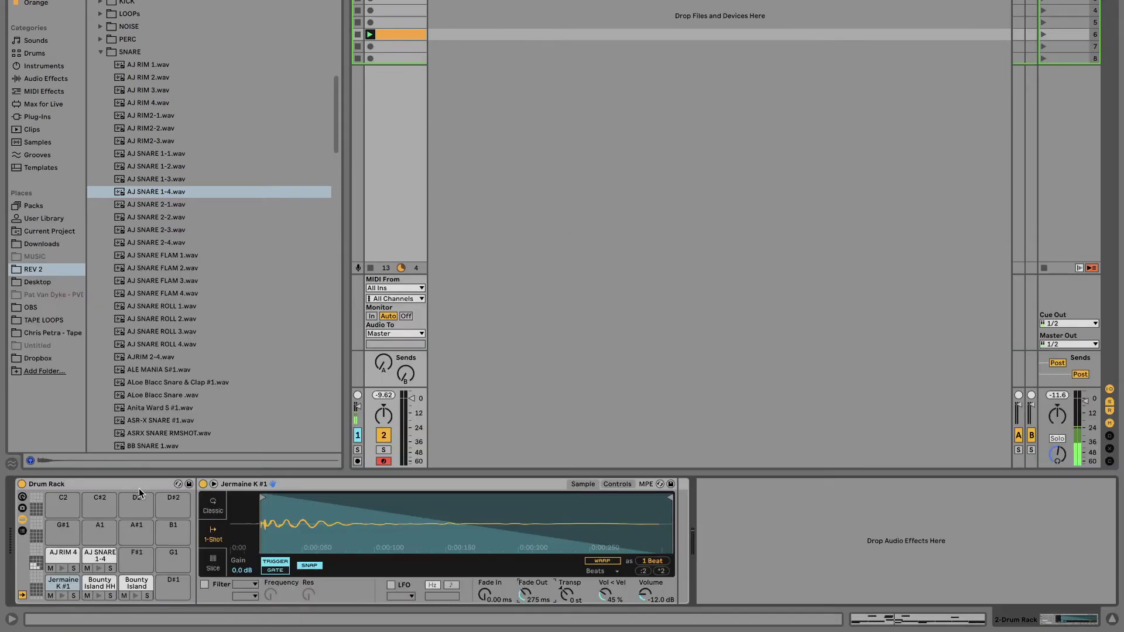
double_click(241, 483)
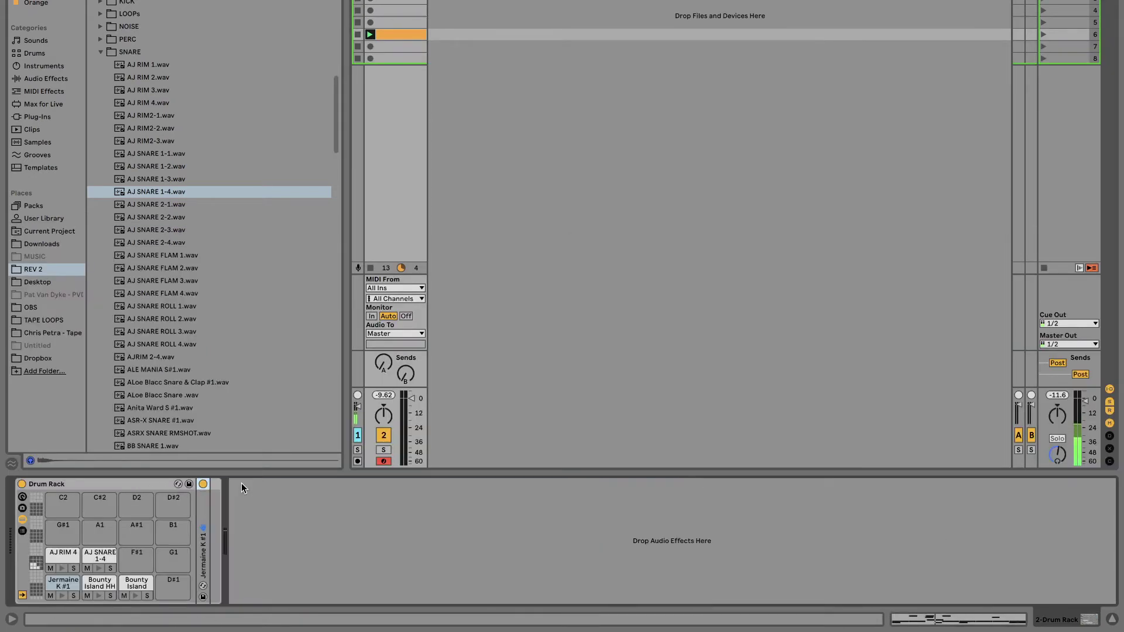
left_click(55, 484)
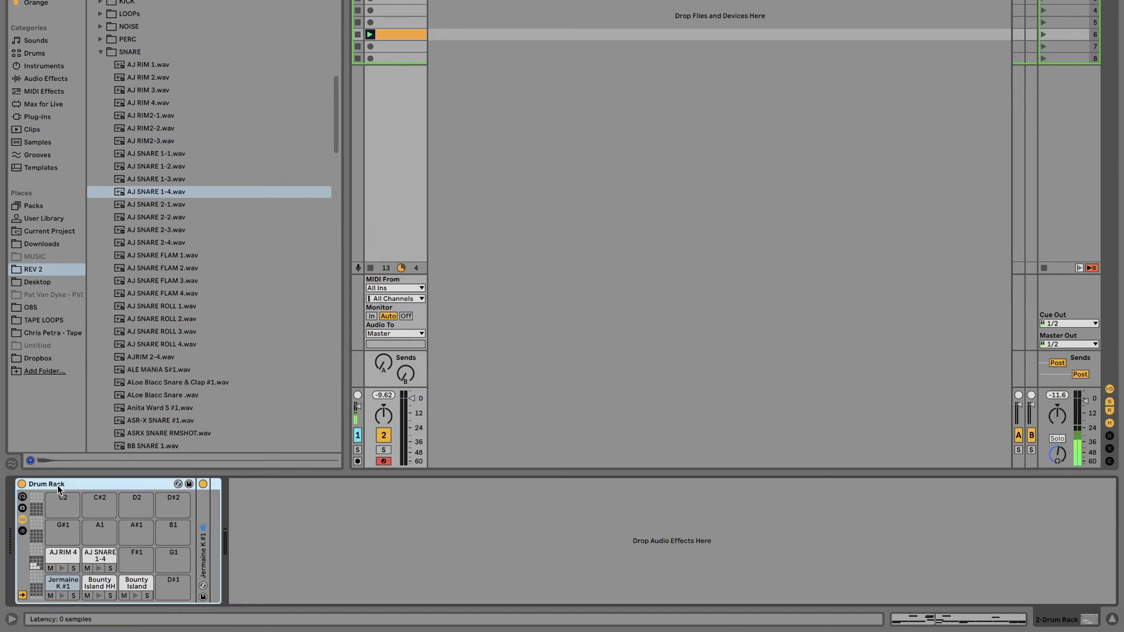
left_click(369, 34)
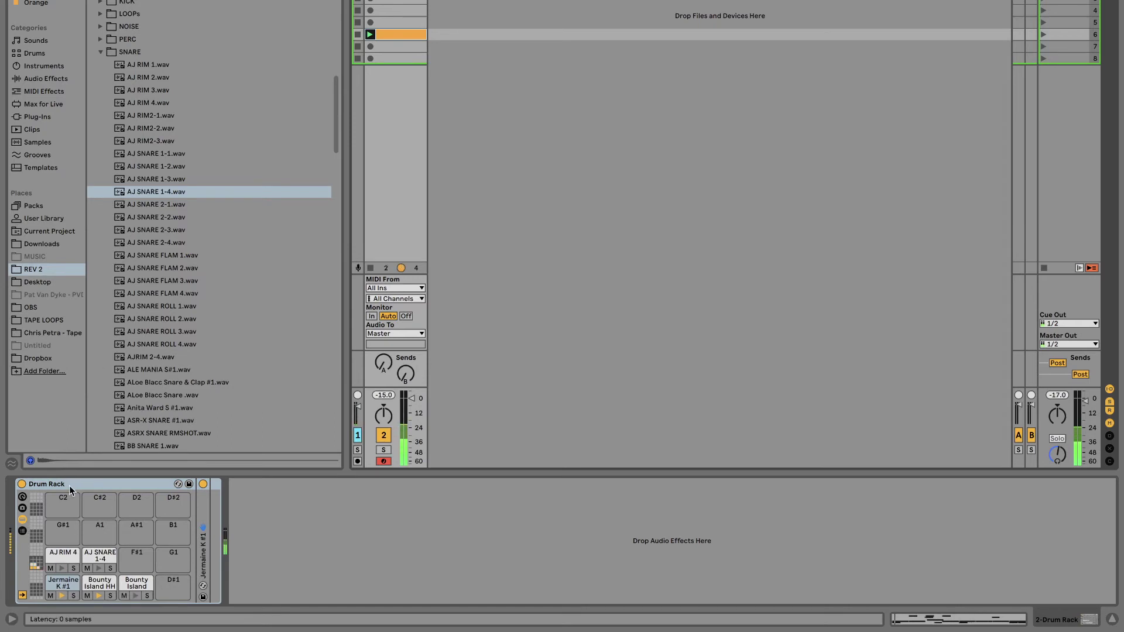
key("ctrl+r")
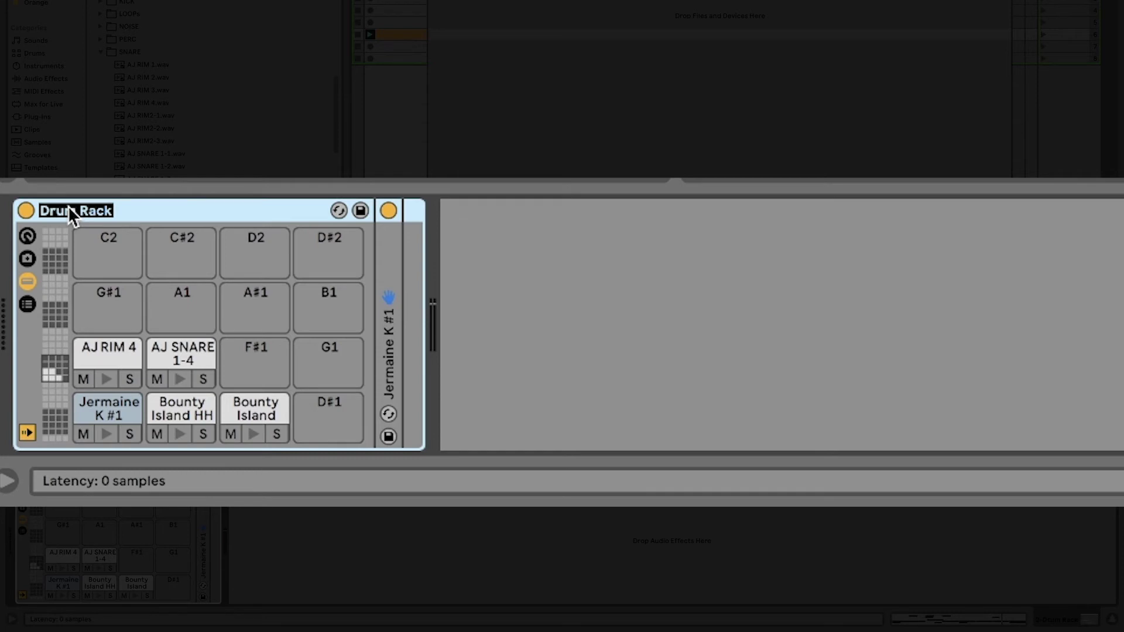
type("DRUNK DRUMMER")
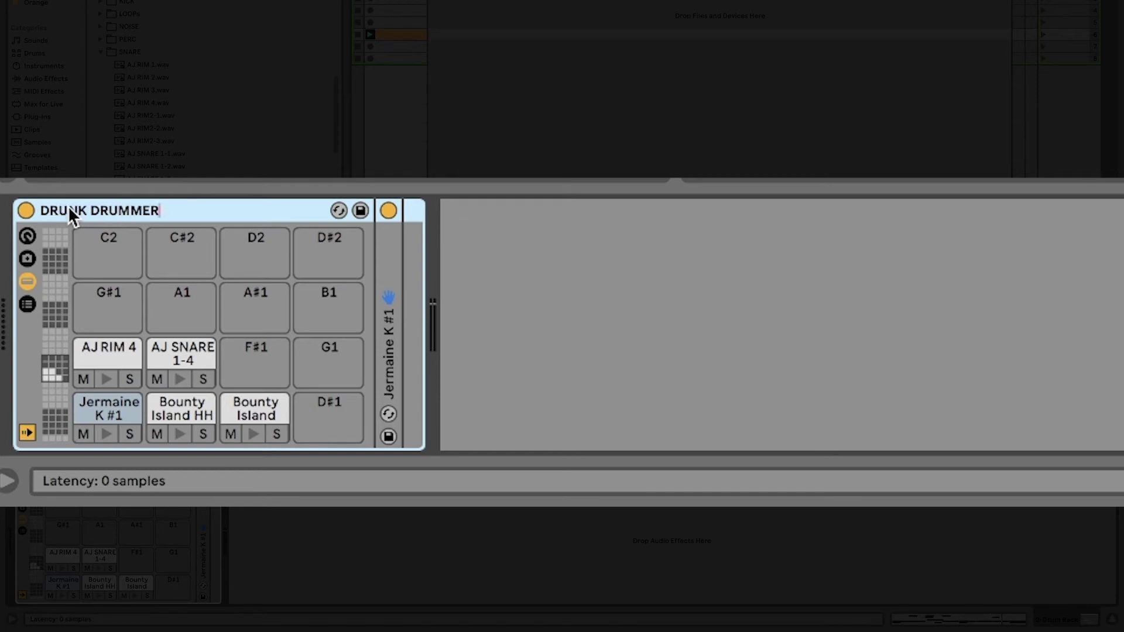
key("Return")
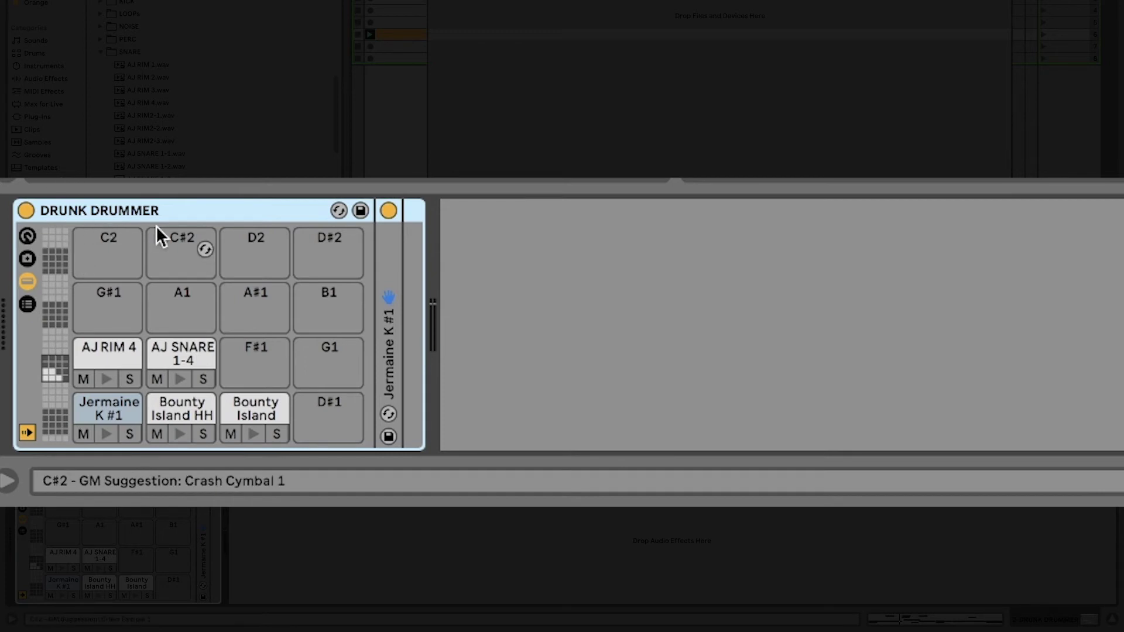
left_click(371, 34)
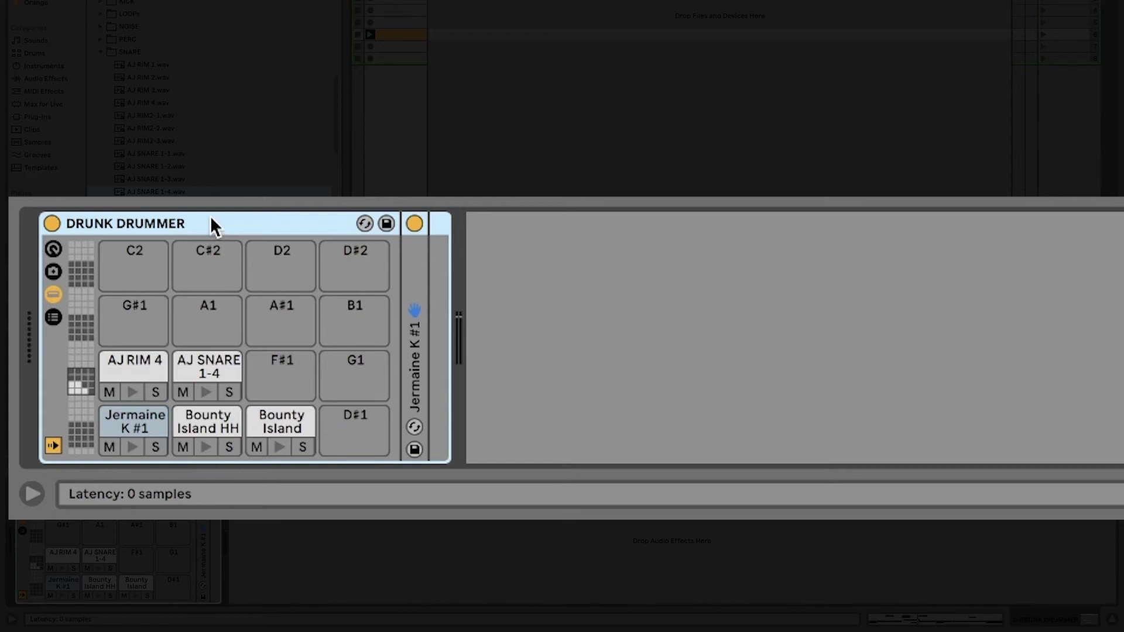
Group the DRUNK DRUMMER rack into an Instrument Rack and show the new rack's chain list.
key("super+r")
left_click(234, 227)
key("super+g")
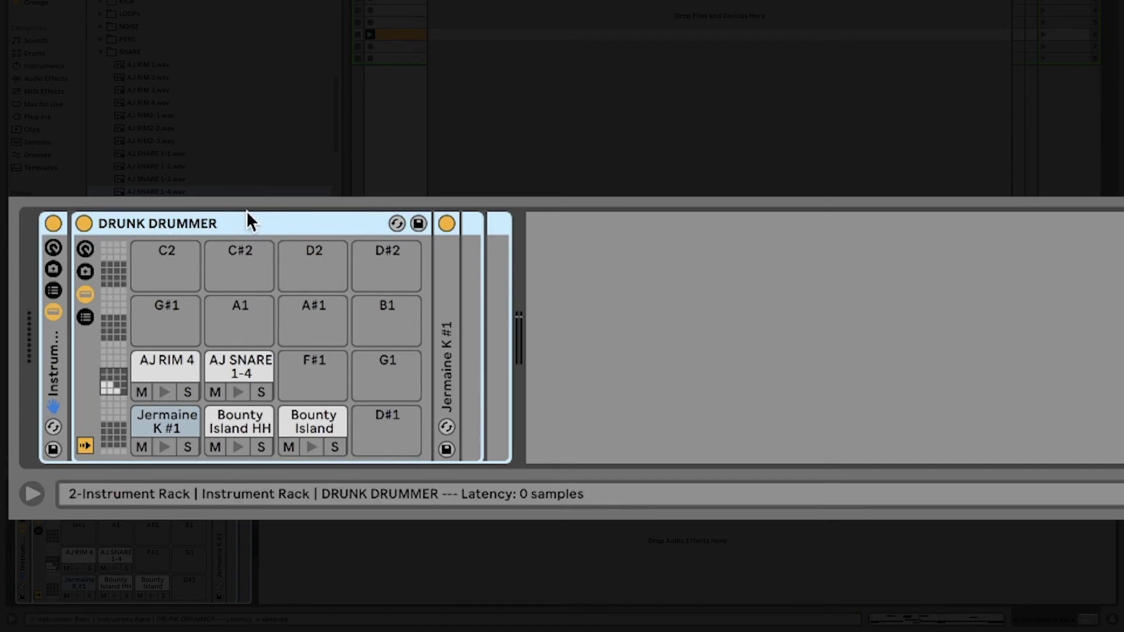
left_click(53, 291)
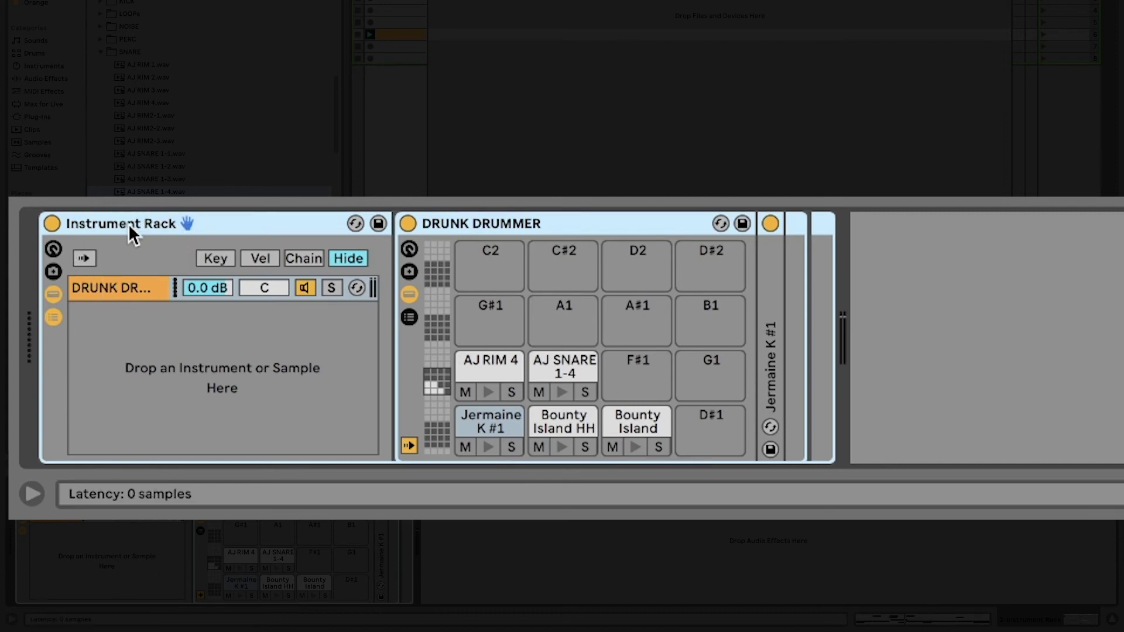
Rename the Instrument Rack as MULTIPLE DRUMMERS.
key("ctrl+r")
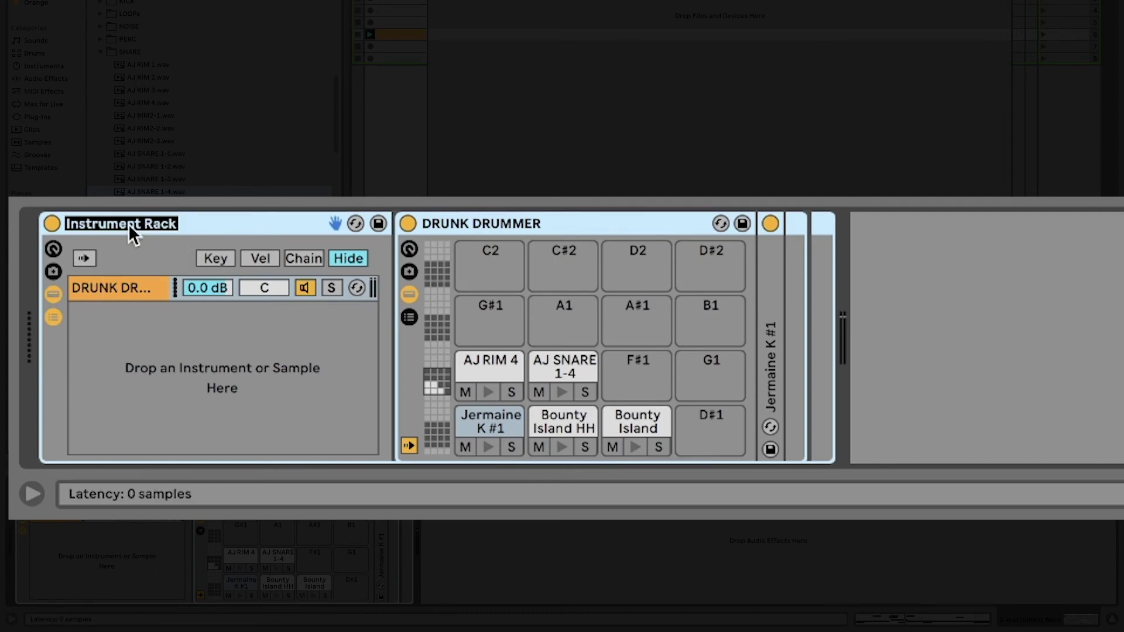
type("MULTIPLE DRUMMERS")
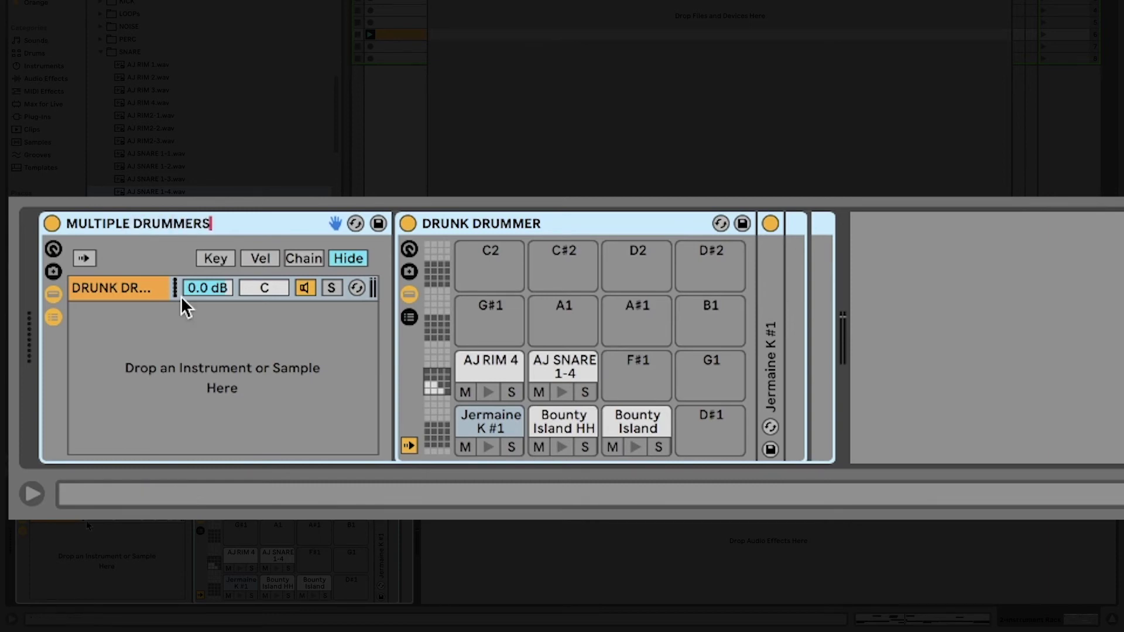
left_click(207, 343)
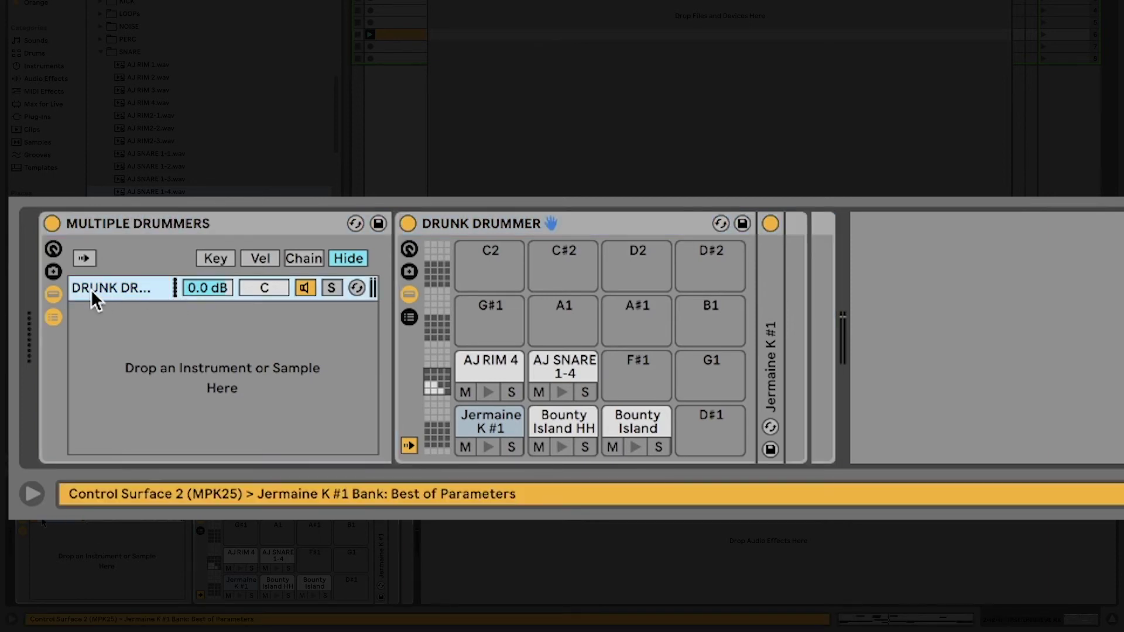
Try out the DRUNK DRUMMER chain's volume and pan, reset both, and toggle its activator and solo on and off.
left_click_drag(202, 285, 267, 284)
key("Delete")
key("Delete")
left_click(302, 286)
left_click(304, 286)
left_click(332, 288)
left_click(332, 287)
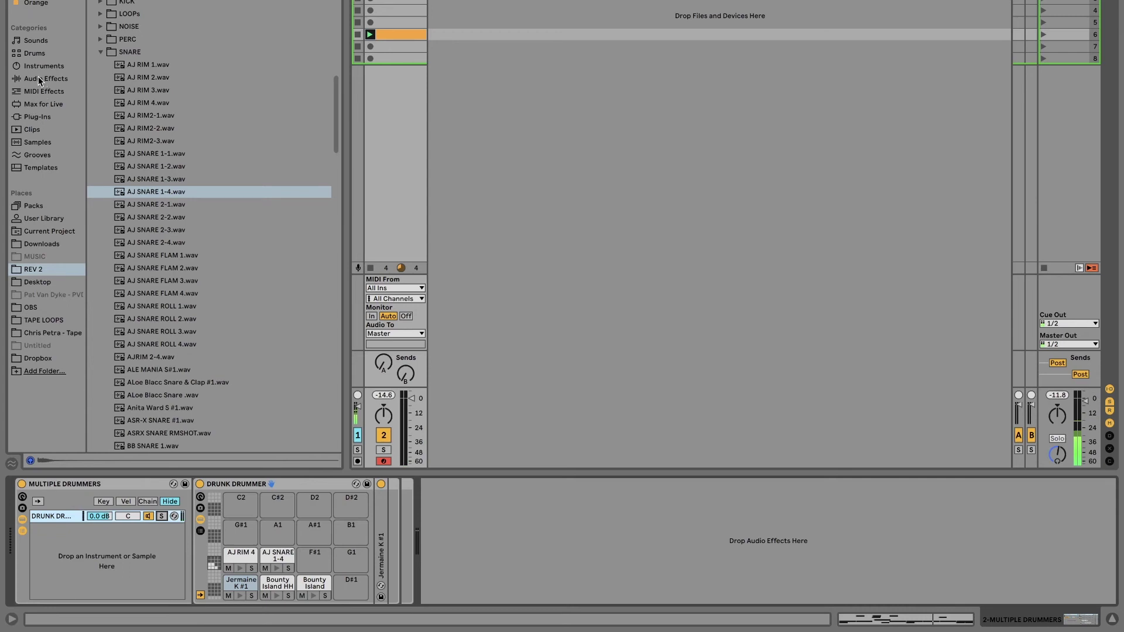
Add 606 Core Kit.adg from the Drums category as a second chain in MULTIPLE DRUMMERS and play the clip through both kits.
left_click(36, 51)
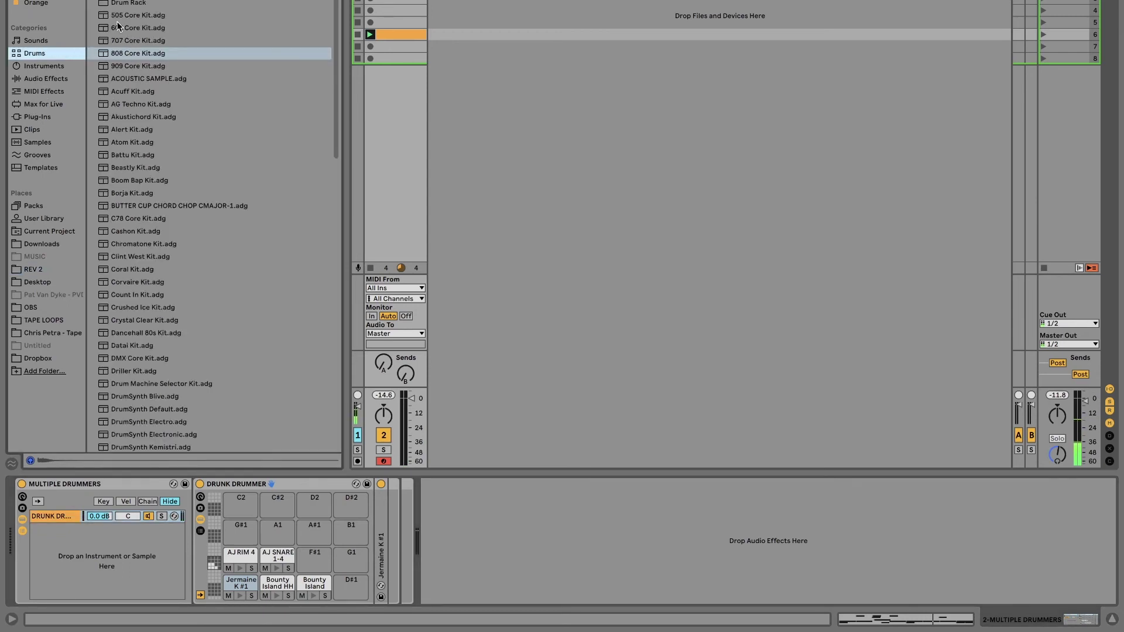
left_click_drag(128, 30, 85, 539)
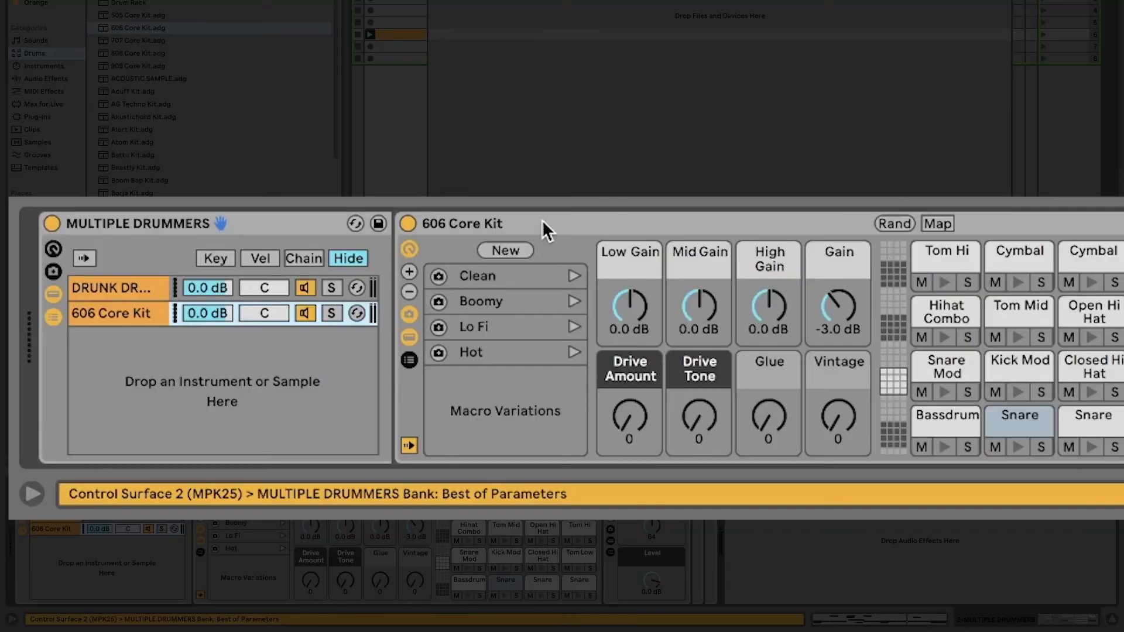
left_click(109, 284)
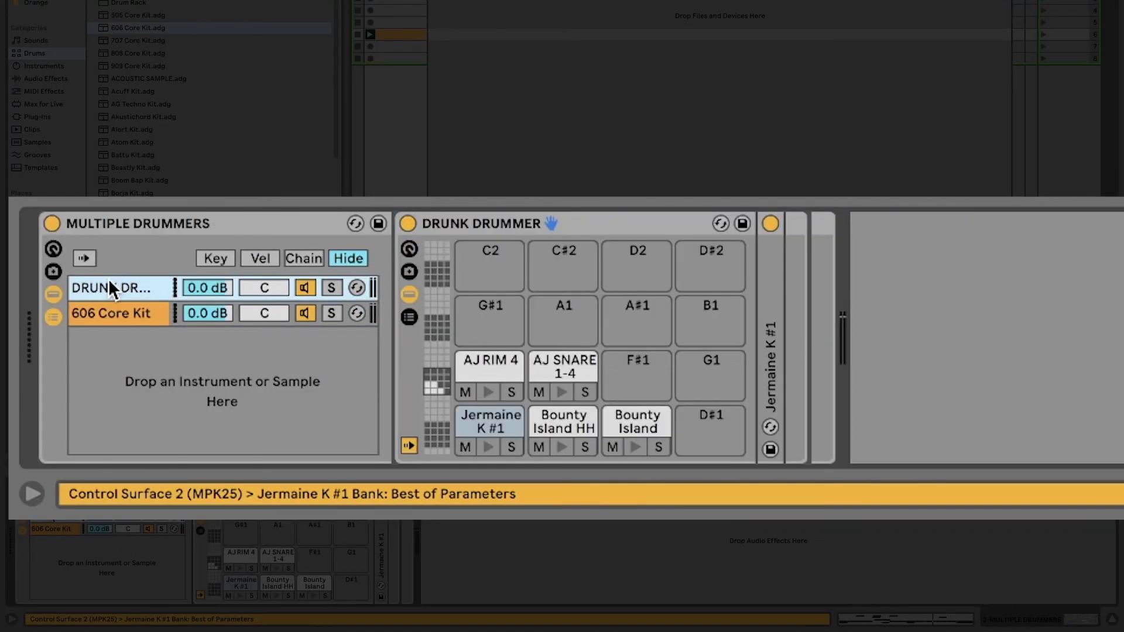
left_click(110, 314)
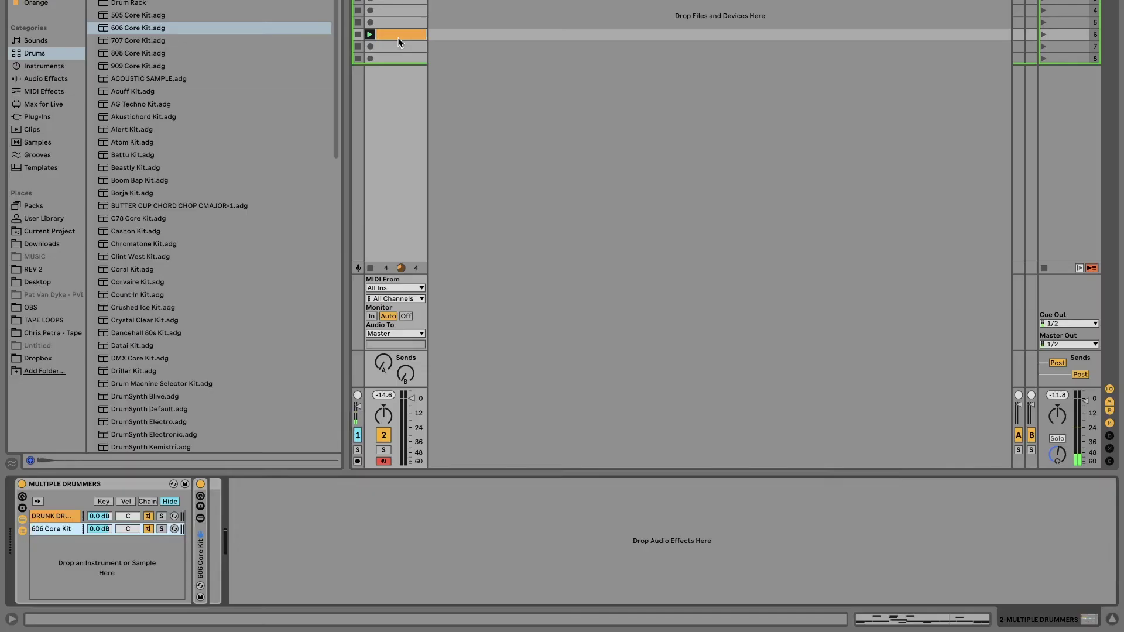
double_click(399, 37)
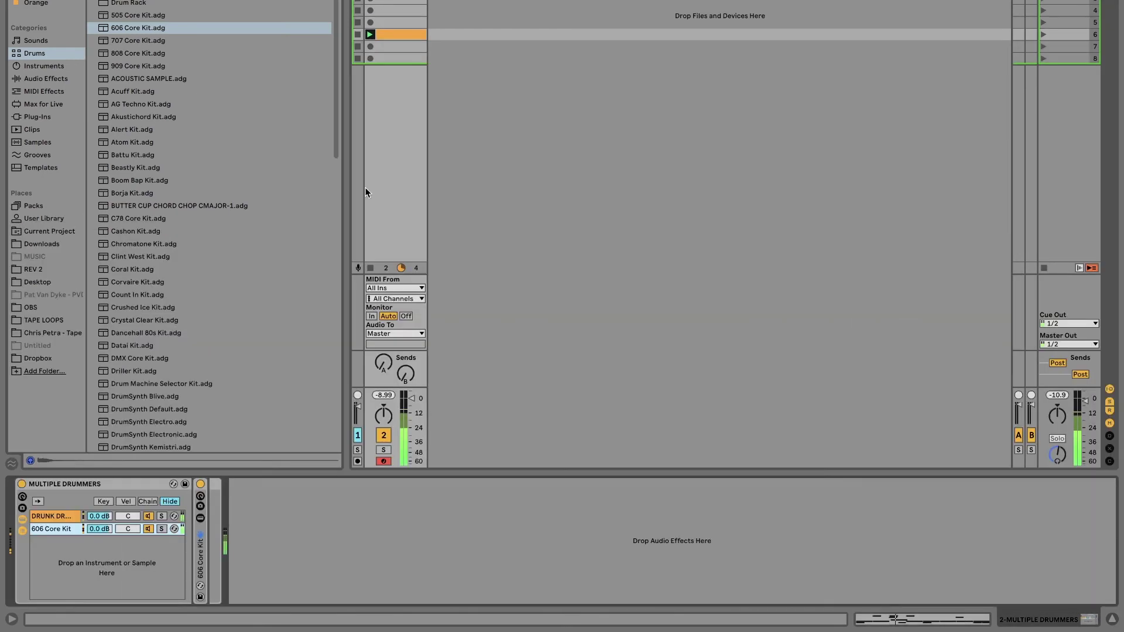
Set the 606 Core Kit chain to -13.7 dB and 22R, and pan the DRUNK DRUMMER chain to 34L.
left_click_drag(100, 529, 99, 556)
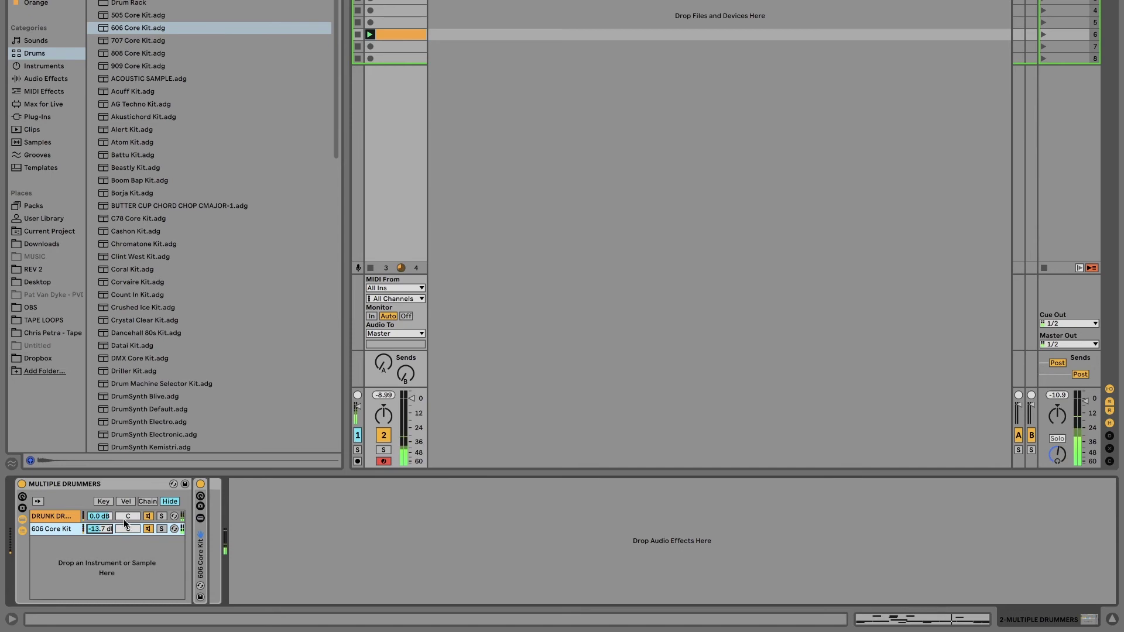
left_click_drag(125, 519, 128, 515)
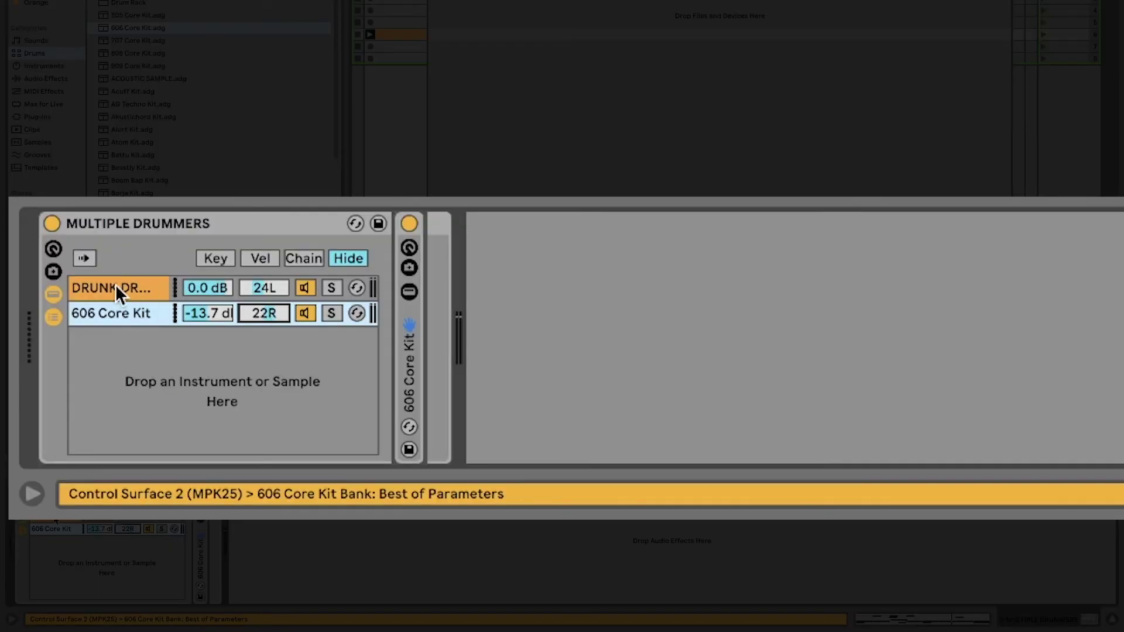
left_click_drag(251, 288, 252, 297)
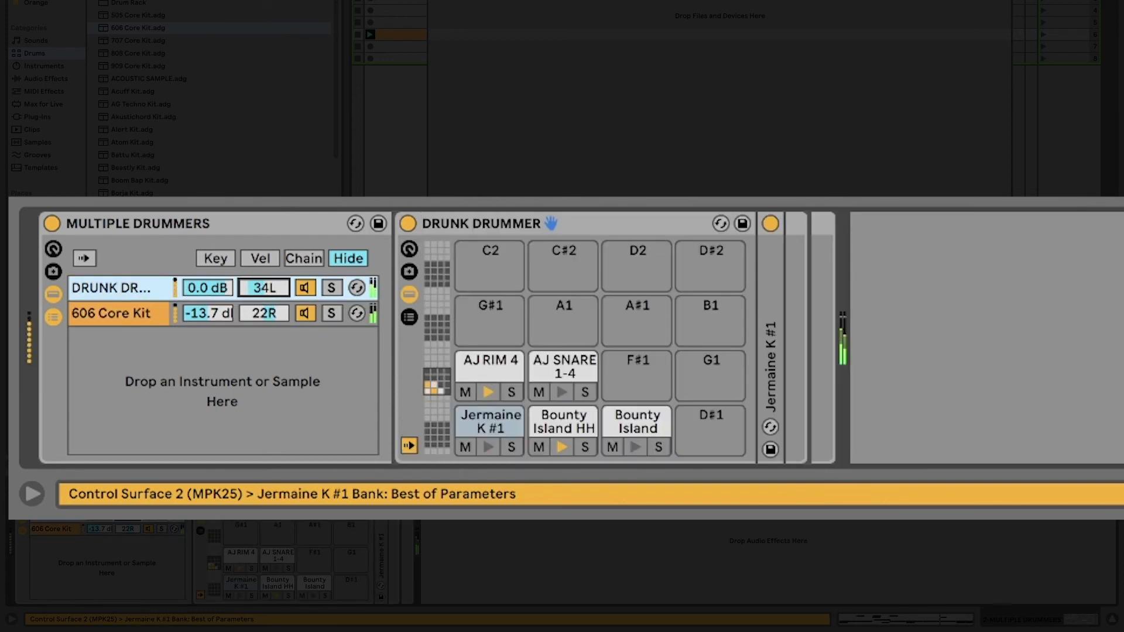
Solo the 606 Core Kit chain, reset its pan to centre and re-pan it to 30R, and turn its solo off.
left_click(331, 313)
double_click(258, 317)
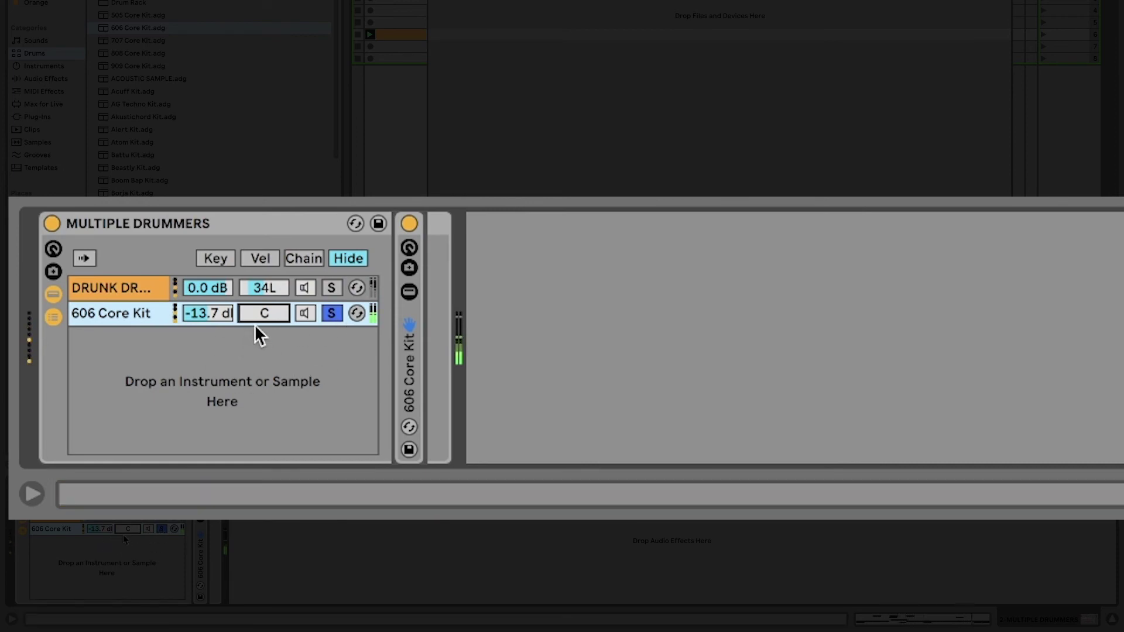
left_click_drag(258, 313, 258, 295)
left_click(331, 311)
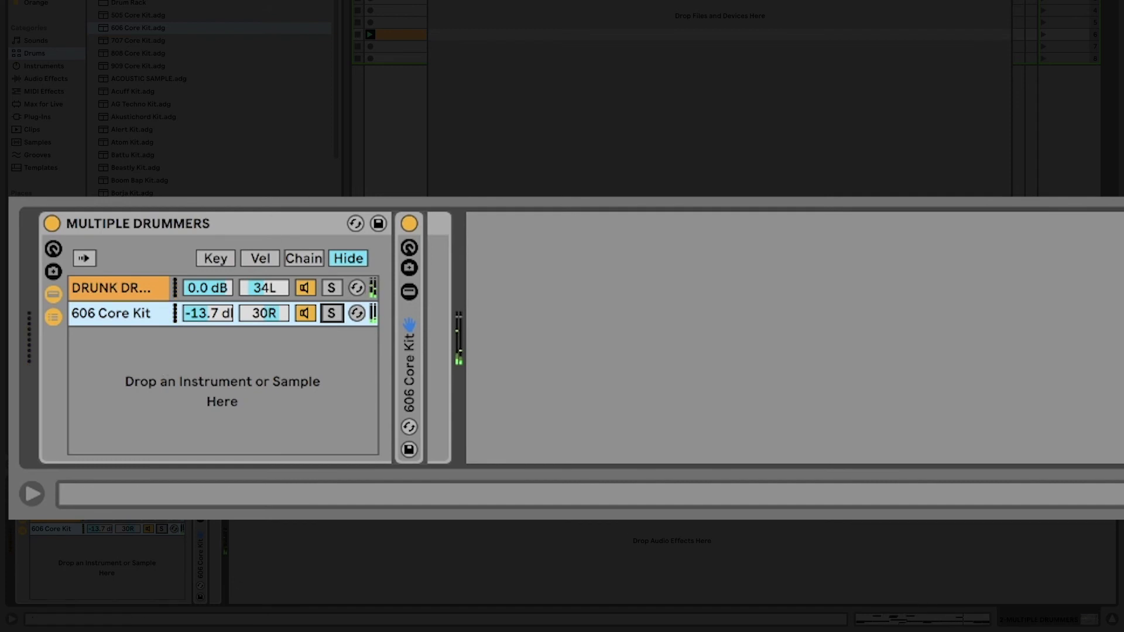
Add Dry Session Kit.adg as a third chain in MULTIPLE DRUMMERS, set its volume to -7.7 dB and solo it.
left_click(36, 0)
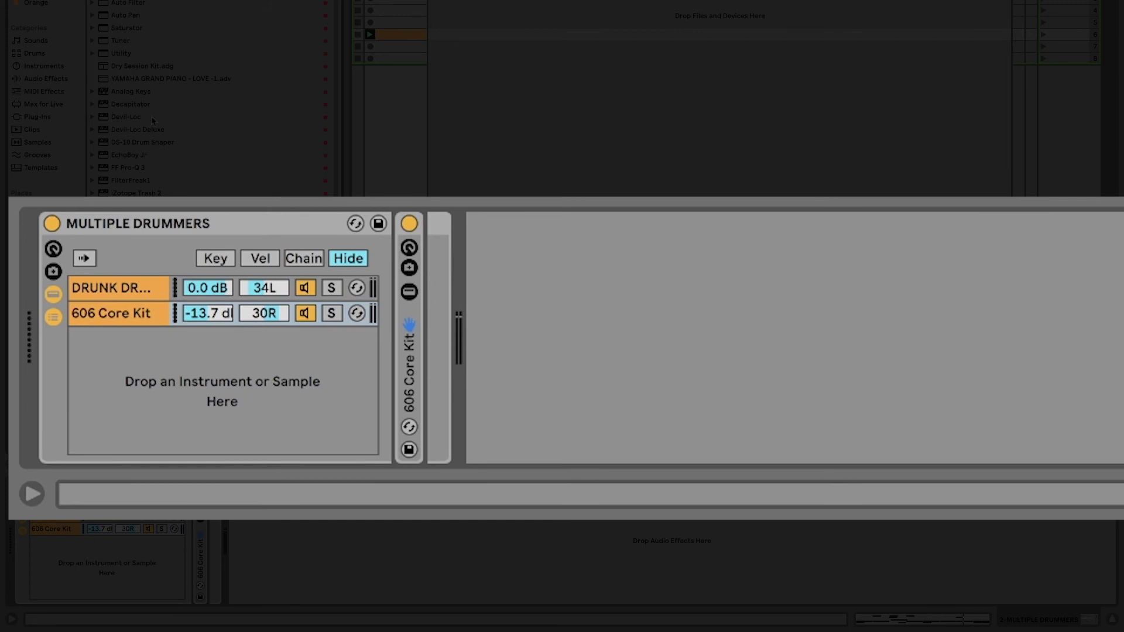
left_click_drag(157, 65, 111, 558)
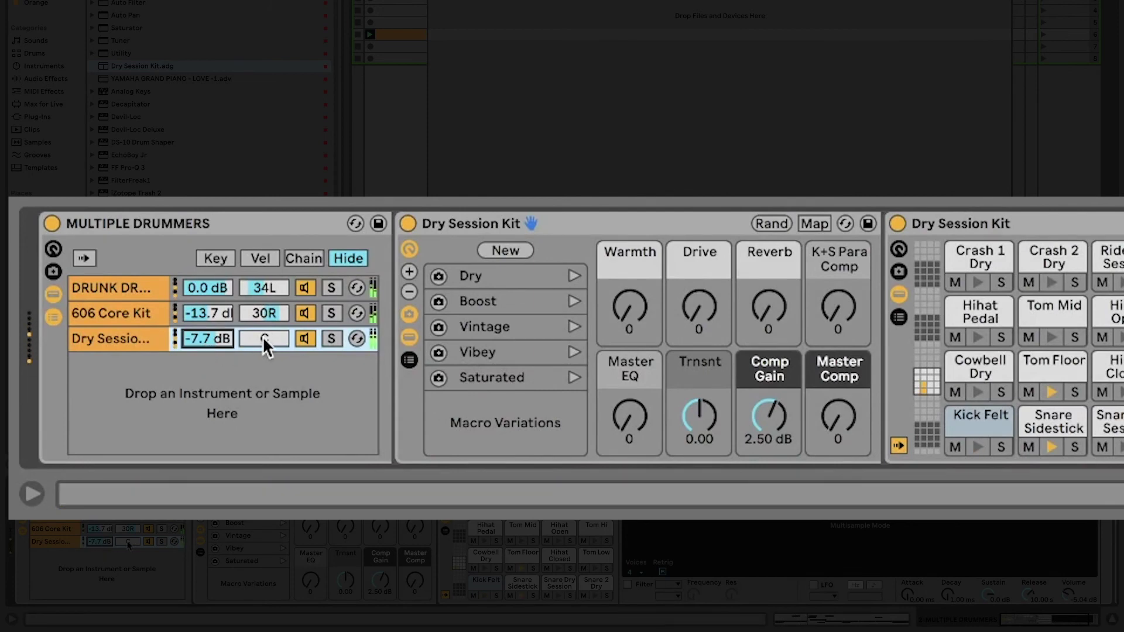
left_click(330, 338)
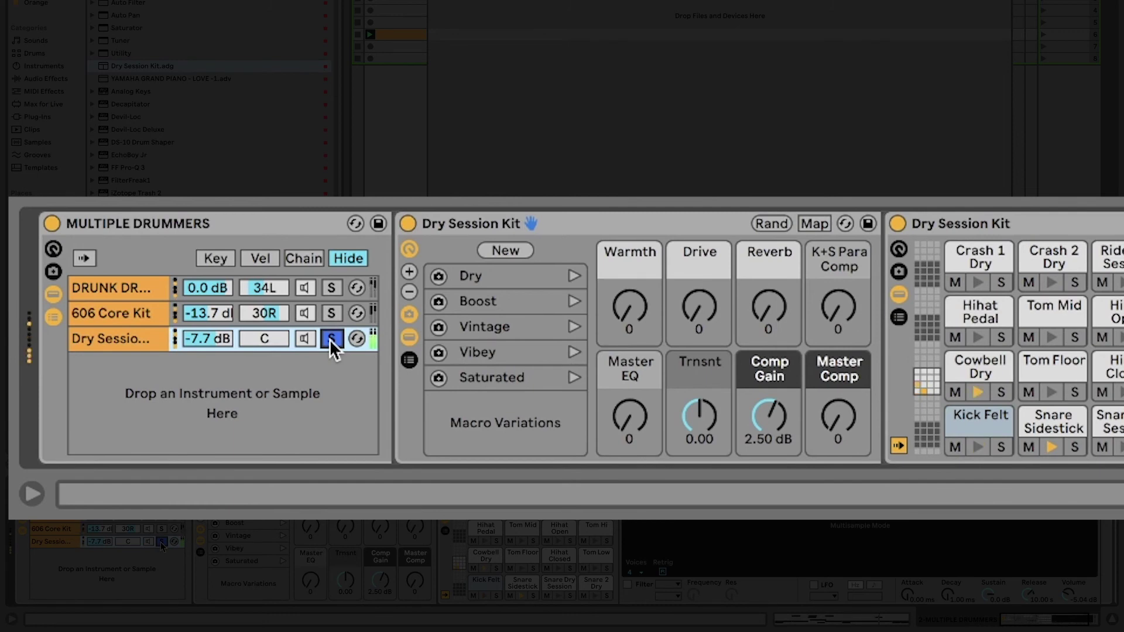
Solo the 606 Core Kit, Dry Session Kit and DRUNK DRUMMER chains in turn, lower Dry Session Kit to -13.7 dB, and turn solo off.
left_click(332, 312)
left_click(332, 312)
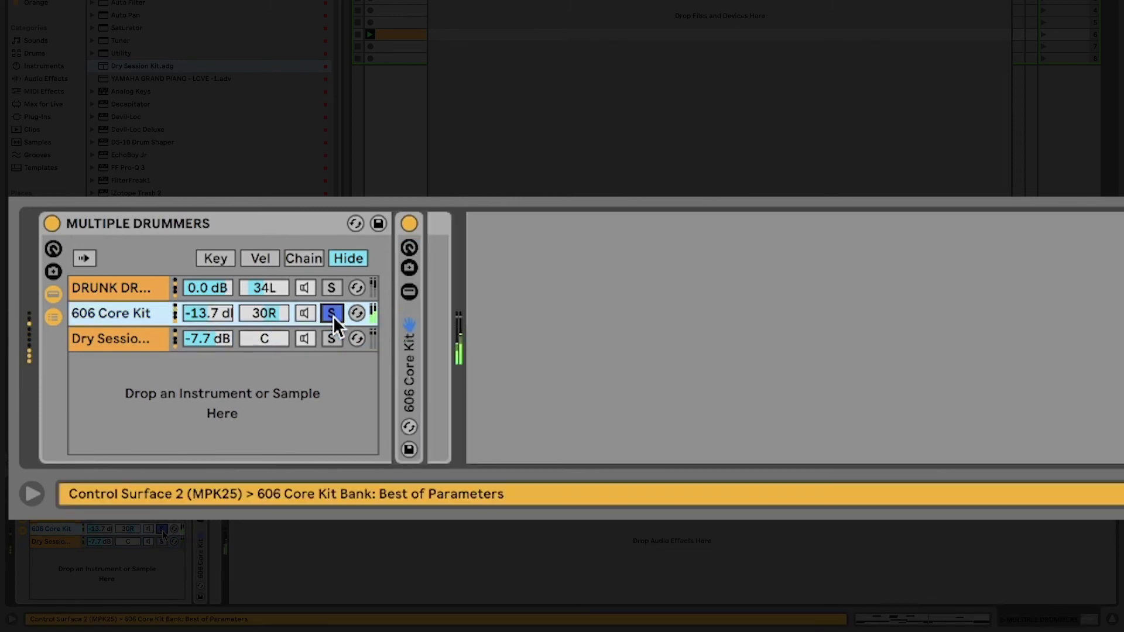
left_click(332, 338)
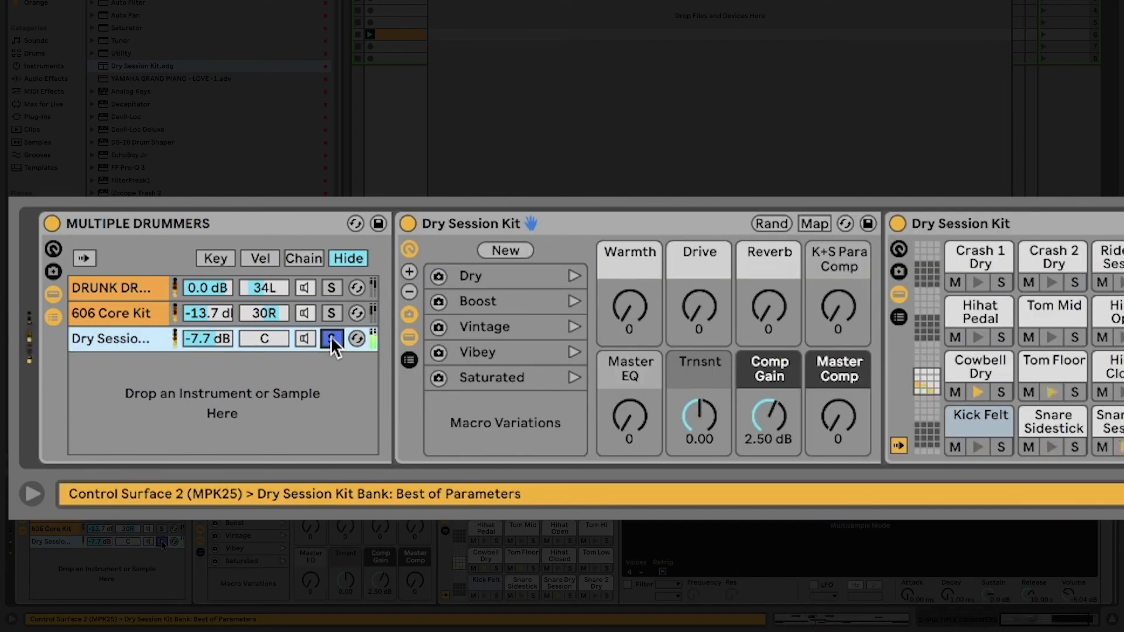
left_click_drag(208, 335, 207, 359)
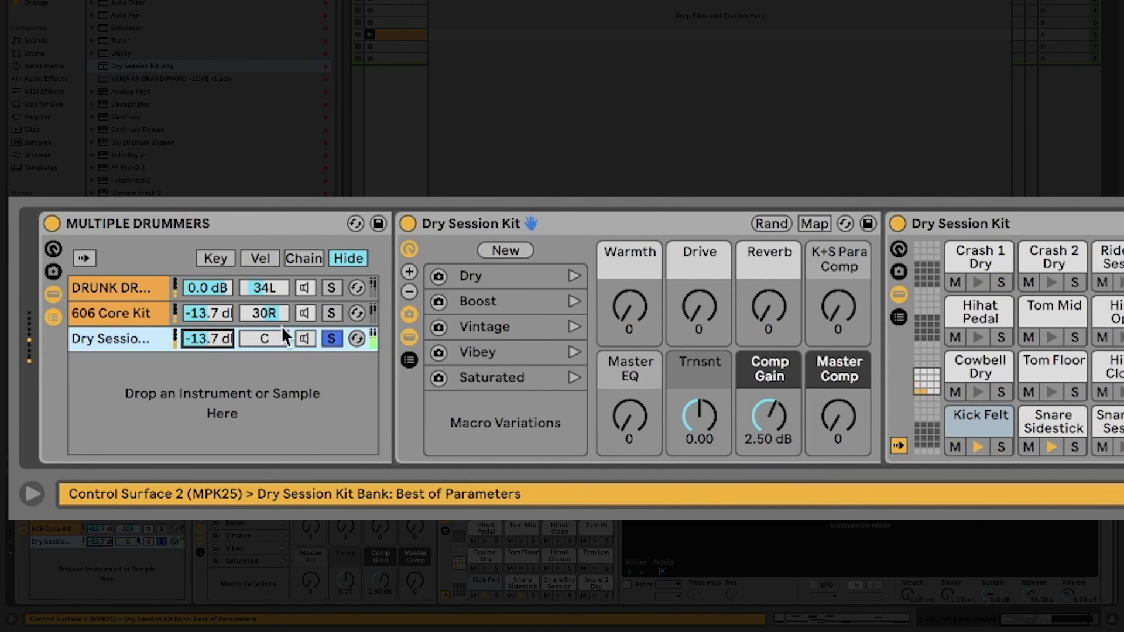
left_click(333, 288)
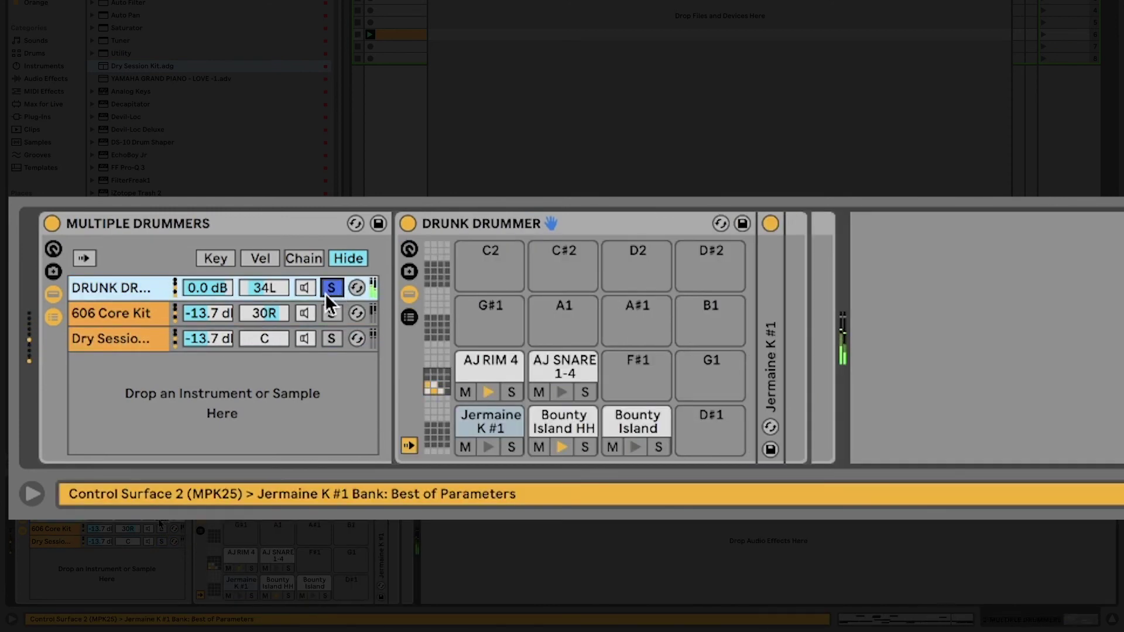
left_click(325, 293)
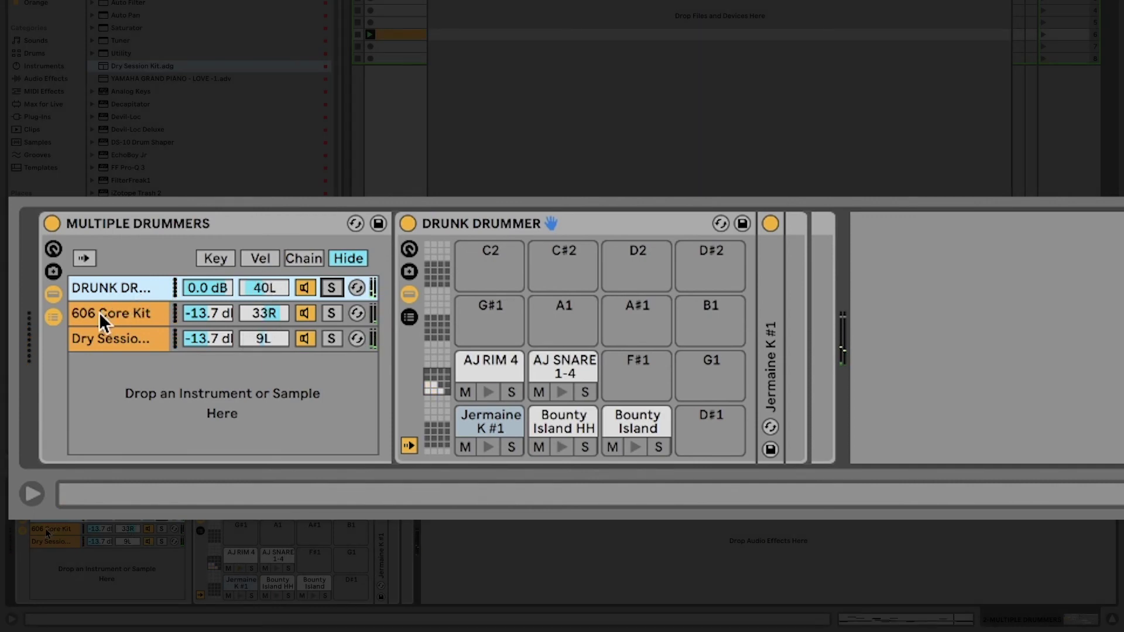
Pan the 606 Core Kit chain to 40R and Dry Session Kit to centre, and mute the DRUNK DRUMMER and 606 Core Kit chains.
left_click(269, 315)
left_click(266, 338)
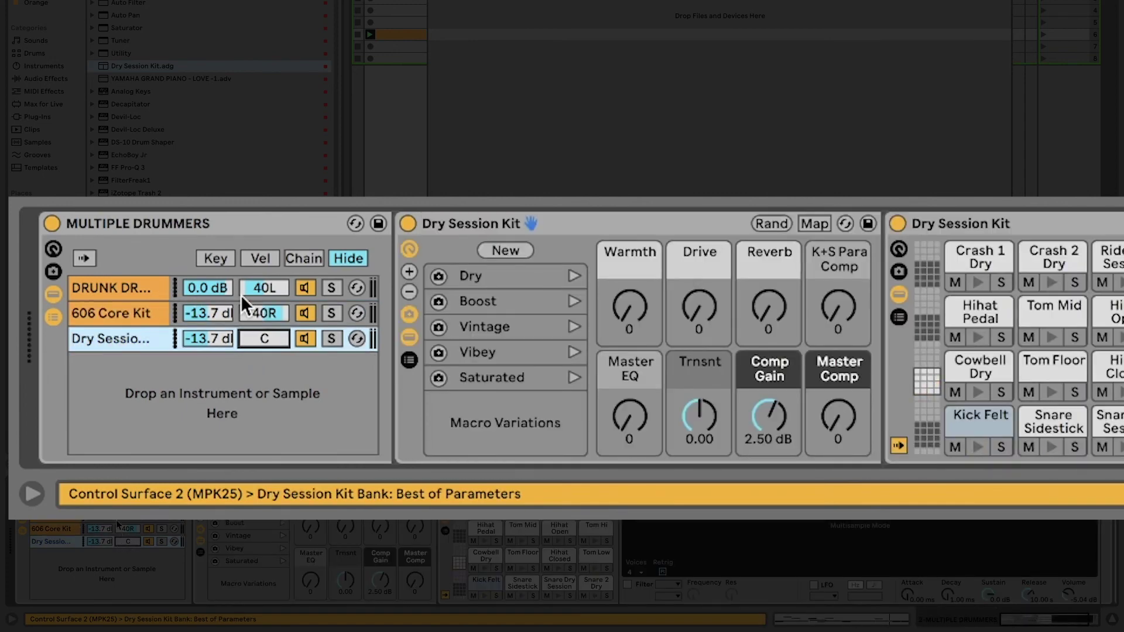
left_click(301, 287)
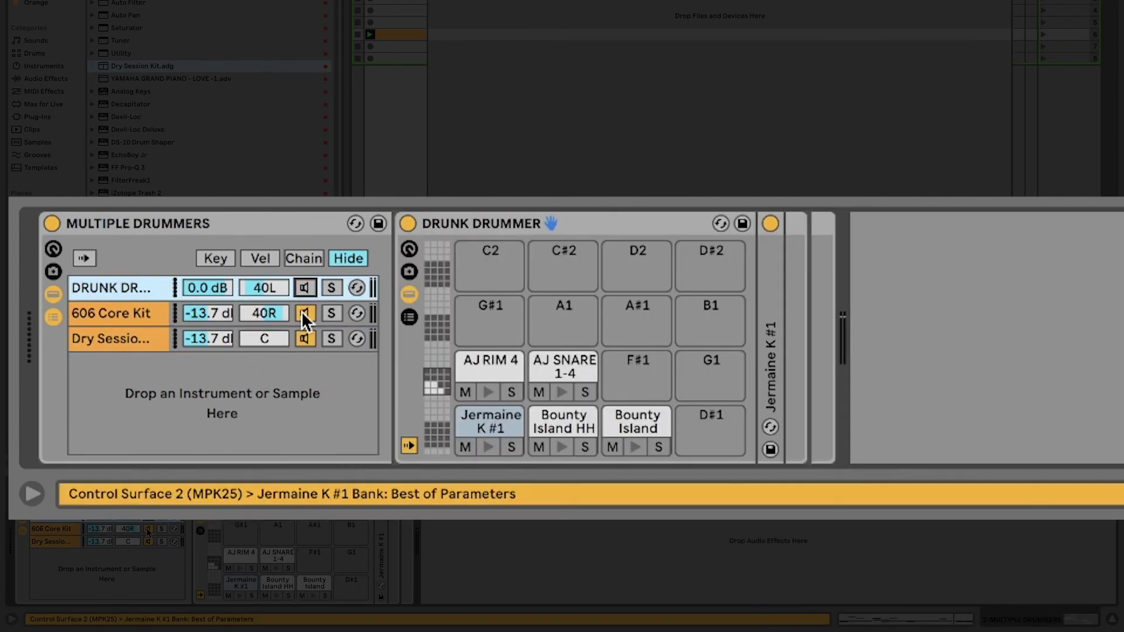
left_click(301, 311)
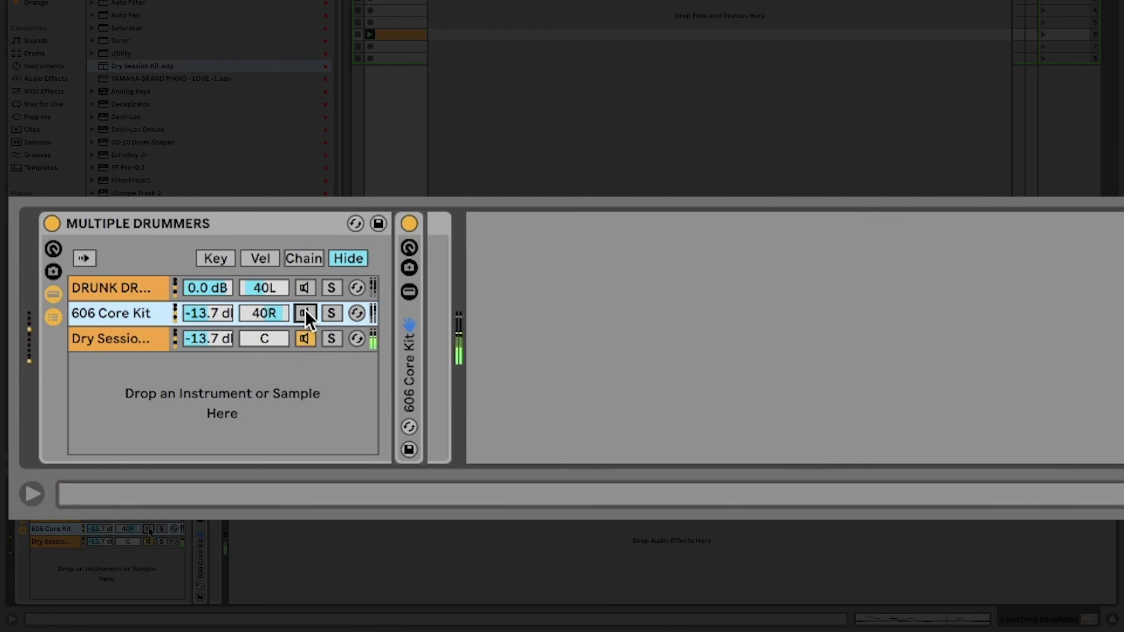
Reactivate the 606 Core Kit chain at -19.6 dB and the DRUNK DRUMMER chain at -8.7 dB.
left_click(304, 313)
mouse_move(196, 306)
left_mouse_down()
mouse_move(197, 342)
mouse_move(197, 318)
left_mouse_up()
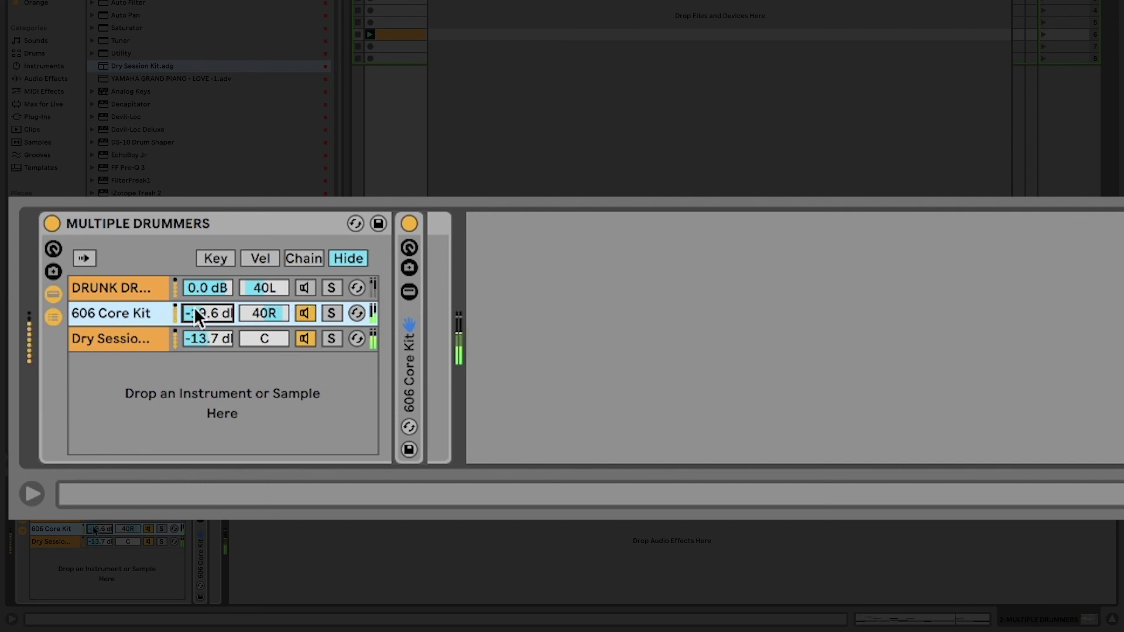
mouse_move(205, 287)
left_mouse_down()
mouse_move(204, 317)
mouse_move(210, 280)
mouse_move(217, 297)
left_mouse_up()
left_click(296, 288)
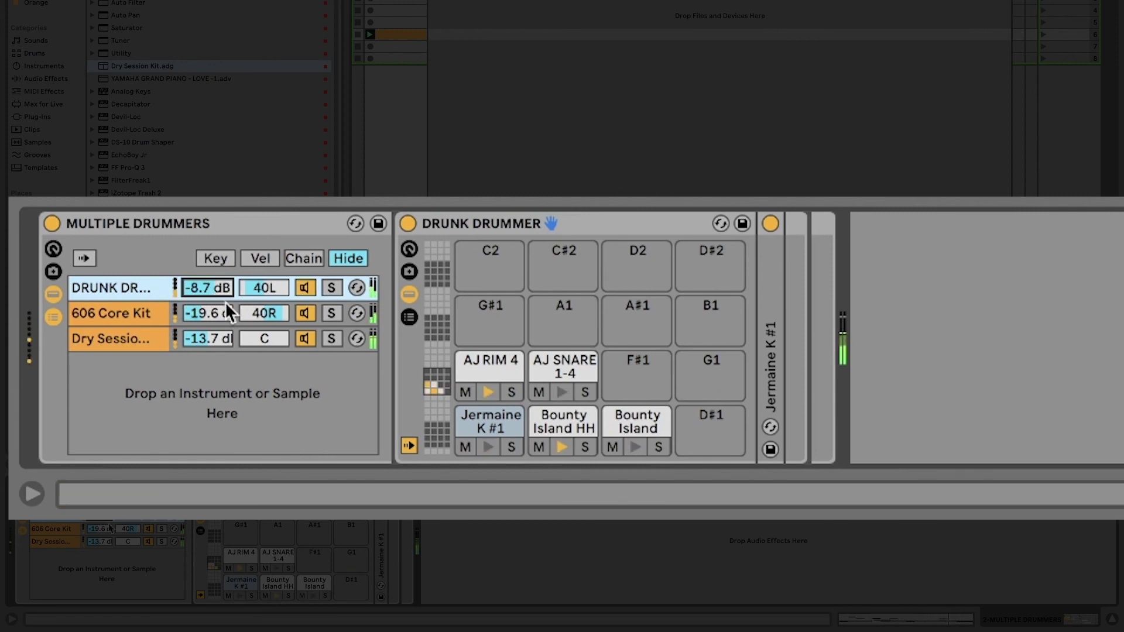